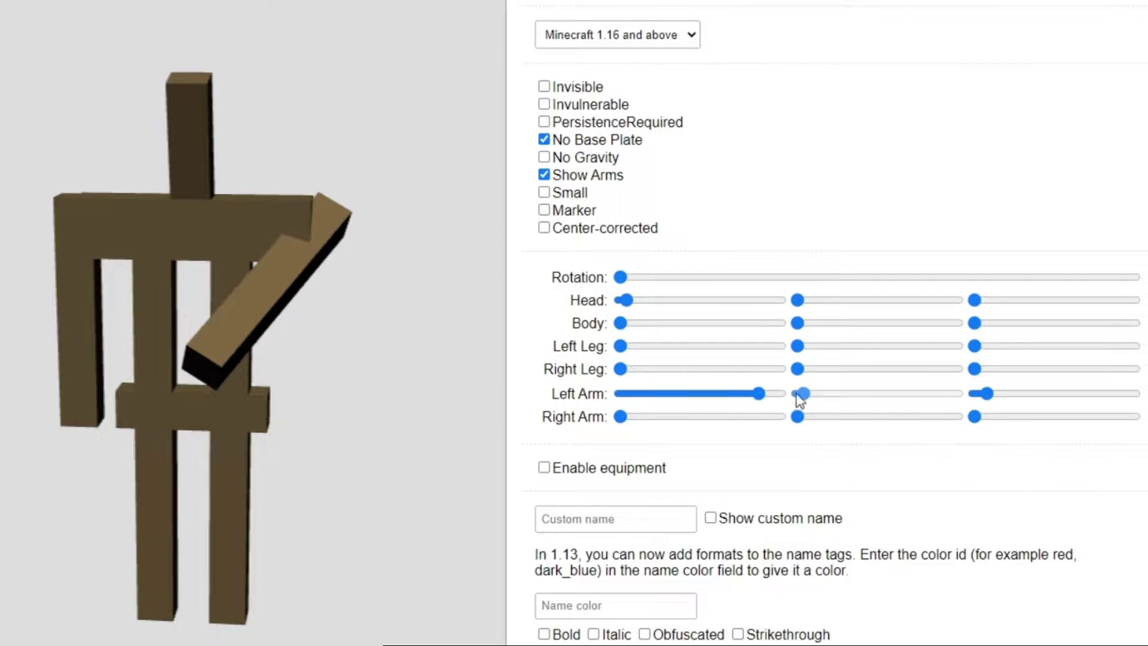
# Rotate the armor stand's right arm to 315, 311, 2 and copy the generated summon command
pyautogui.moveTo(622, 417); pyautogui.dragTo(936, 414)
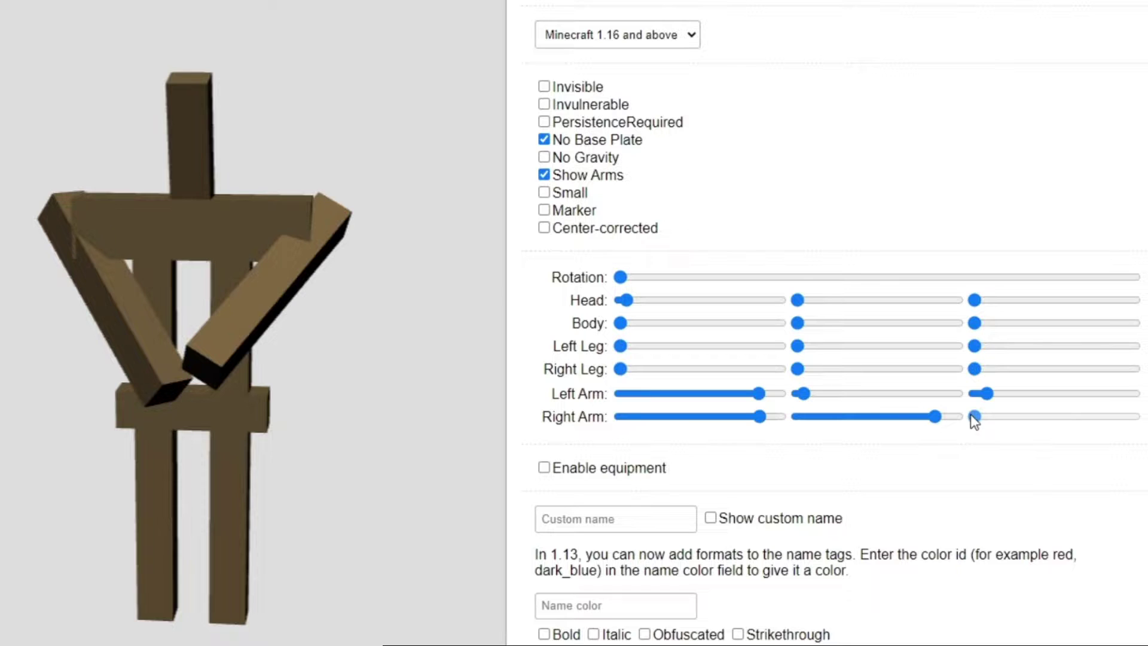
pyautogui.click(975, 413)
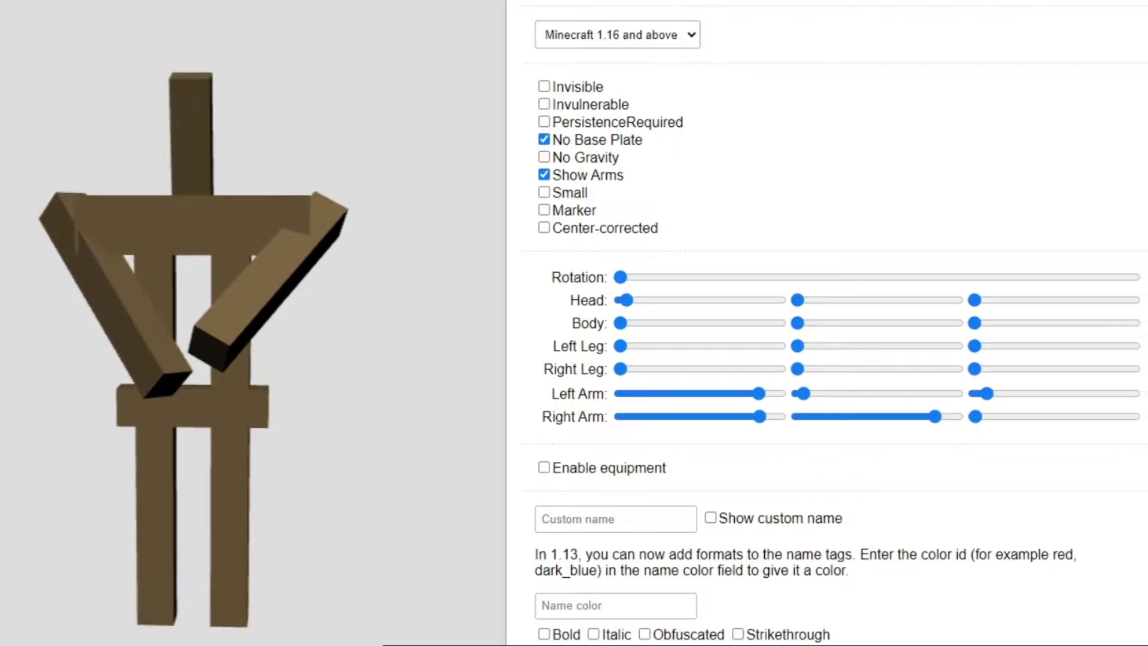
pyautogui.scroll(-3, 679, 500)
pyautogui.scroll(-1, 986, 543)
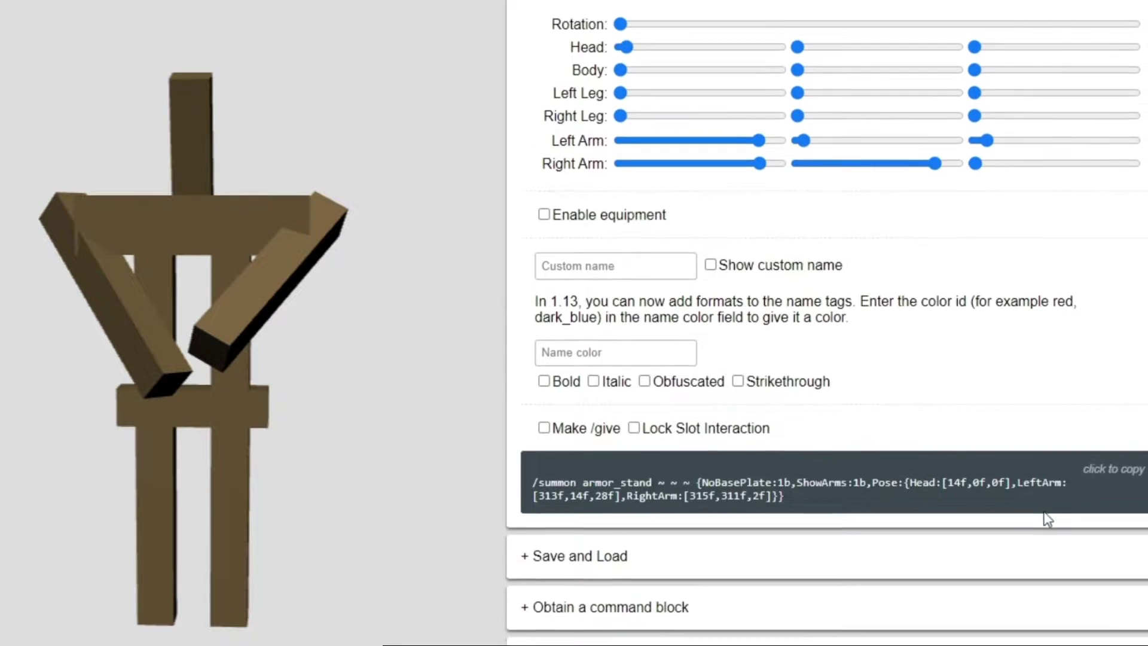
pyautogui.click(984, 520)
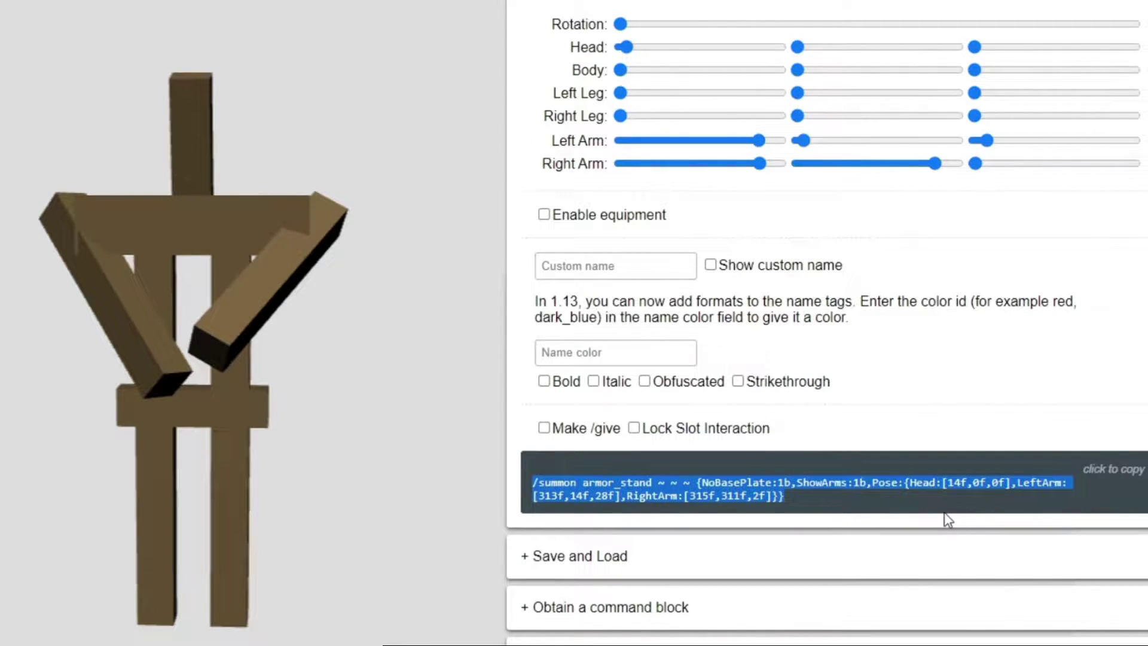
pyautogui.rightClick(761, 496)
pyautogui.click(791, 508)
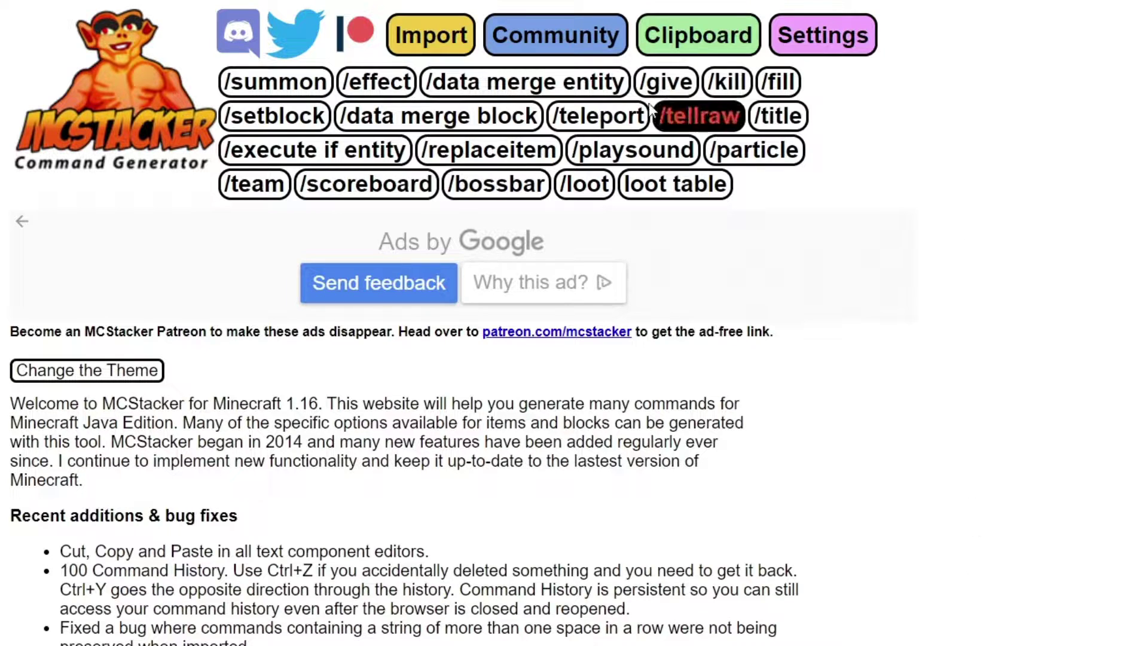
# In MCStacker, start a /give command with Armor Stand as the item
pyautogui.click(652, 93)
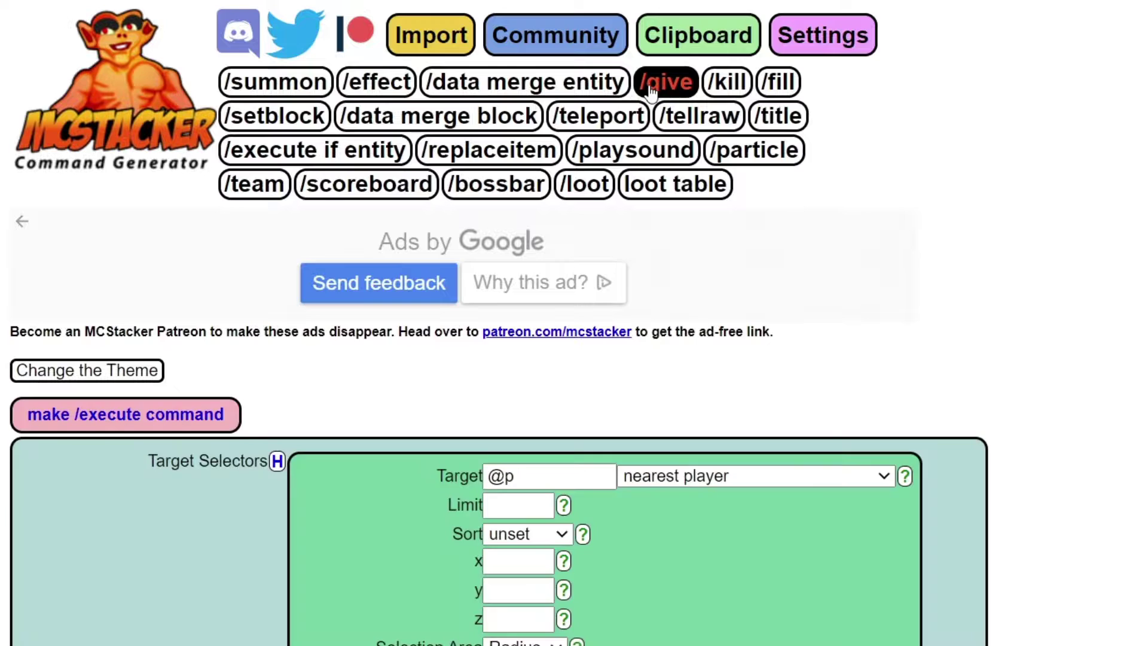
pyautogui.scroll(-9, 777, 413)
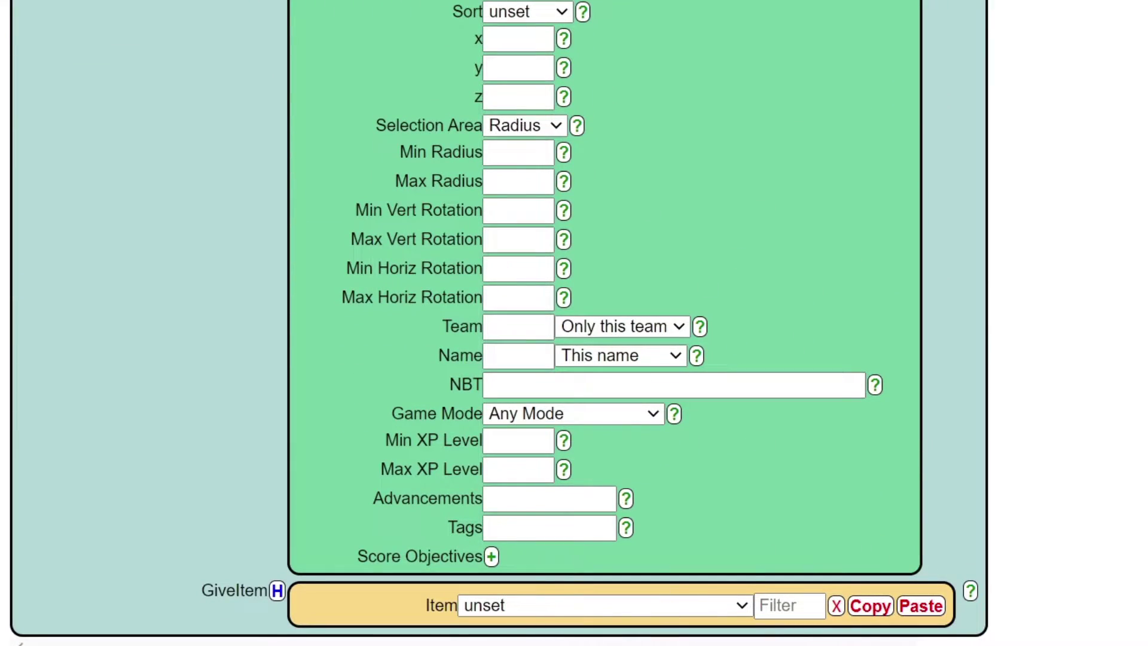
pyautogui.click(789, 616)
pyautogui.write('ar')
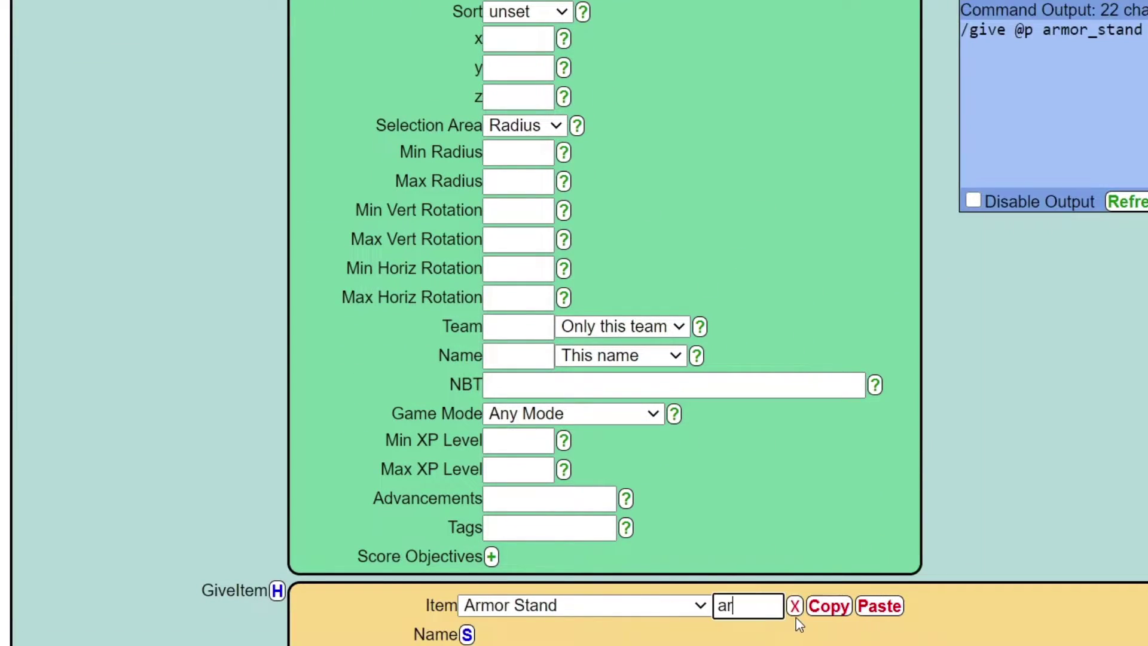
pyautogui.scroll(-4, 796, 598)
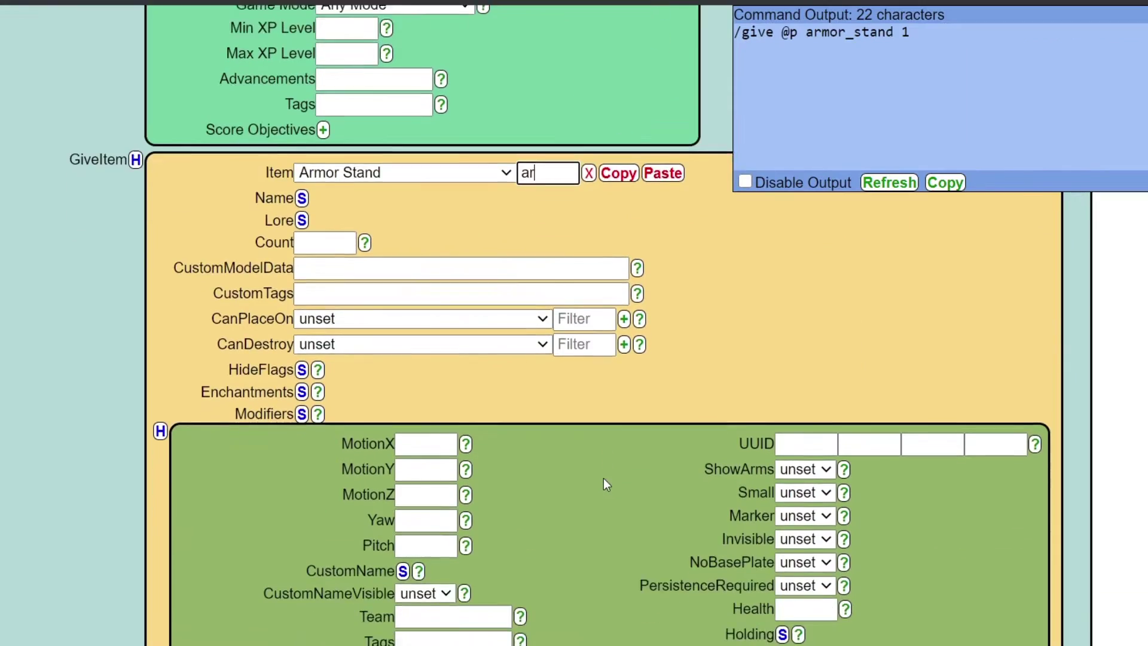
# Import the pose from the copied summon command into the armor stand's Pose settings
pyautogui.scroll(-3, 622, 481)
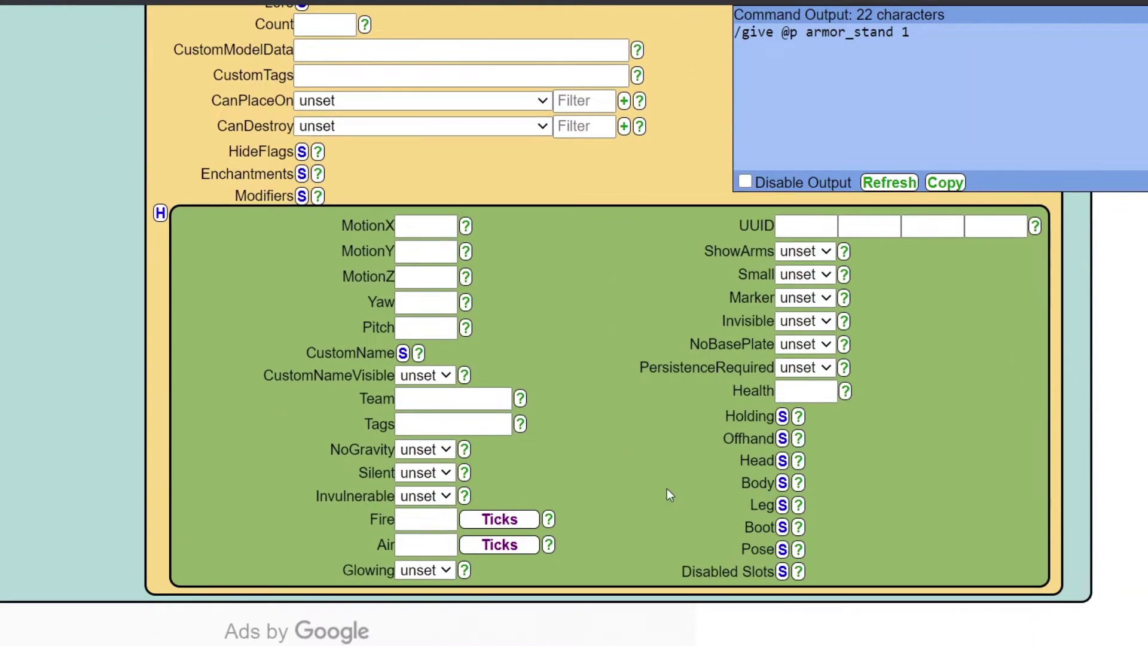
pyautogui.click(783, 549)
pyautogui.scroll(-2, 758, 423)
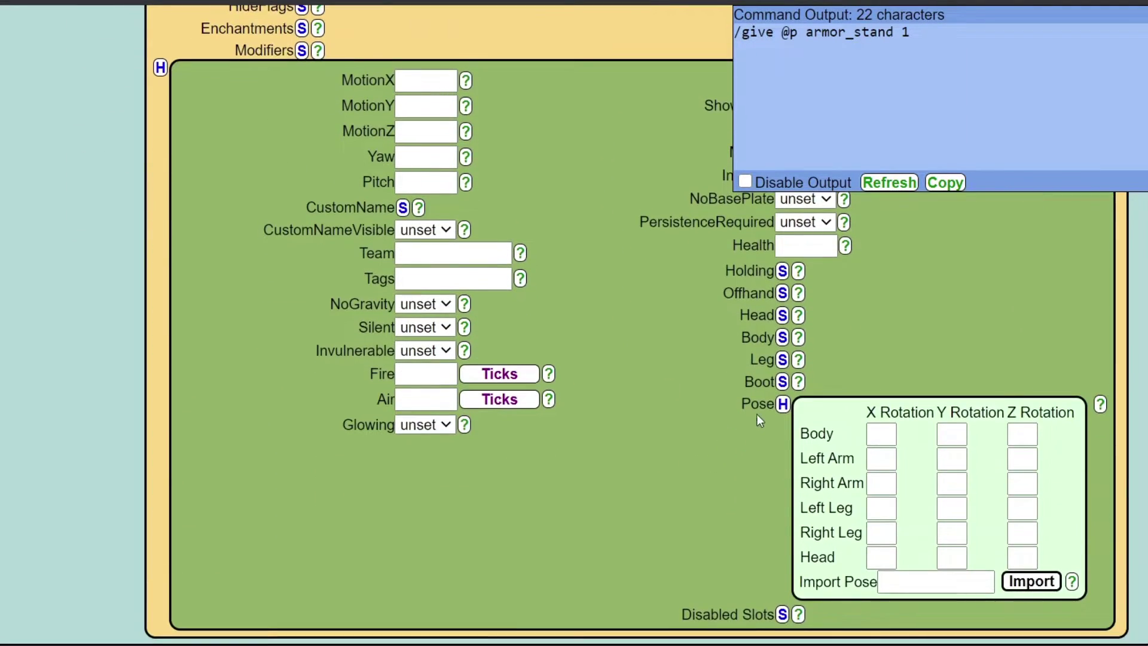
pyautogui.click(980, 581)
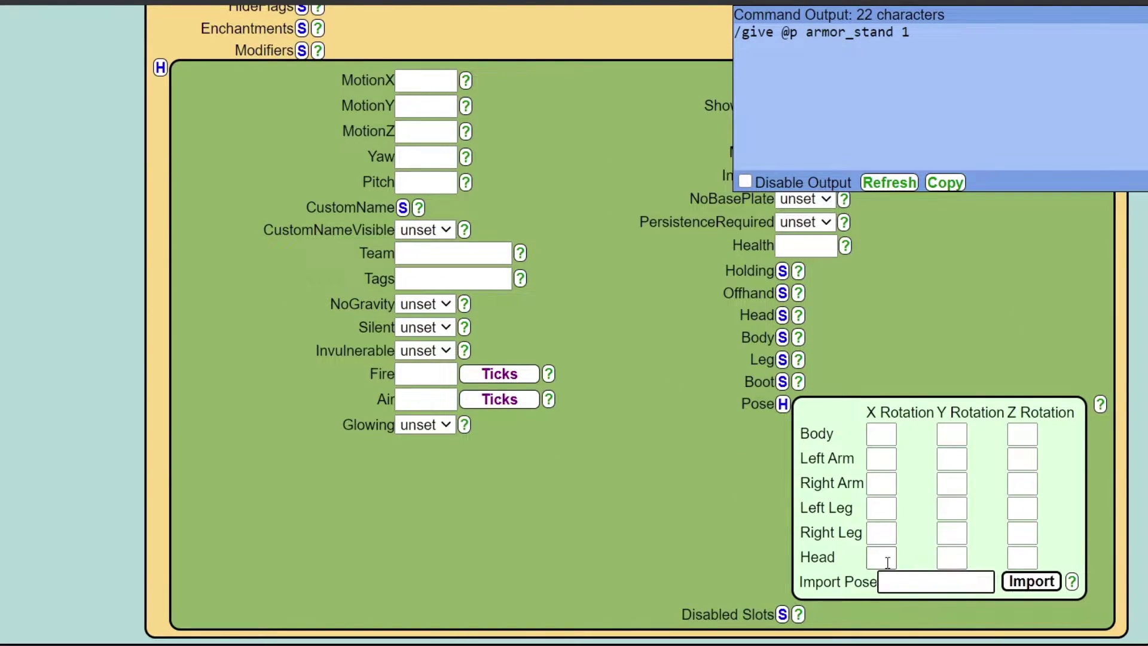
pyautogui.hotkey('ctrl', 'v')
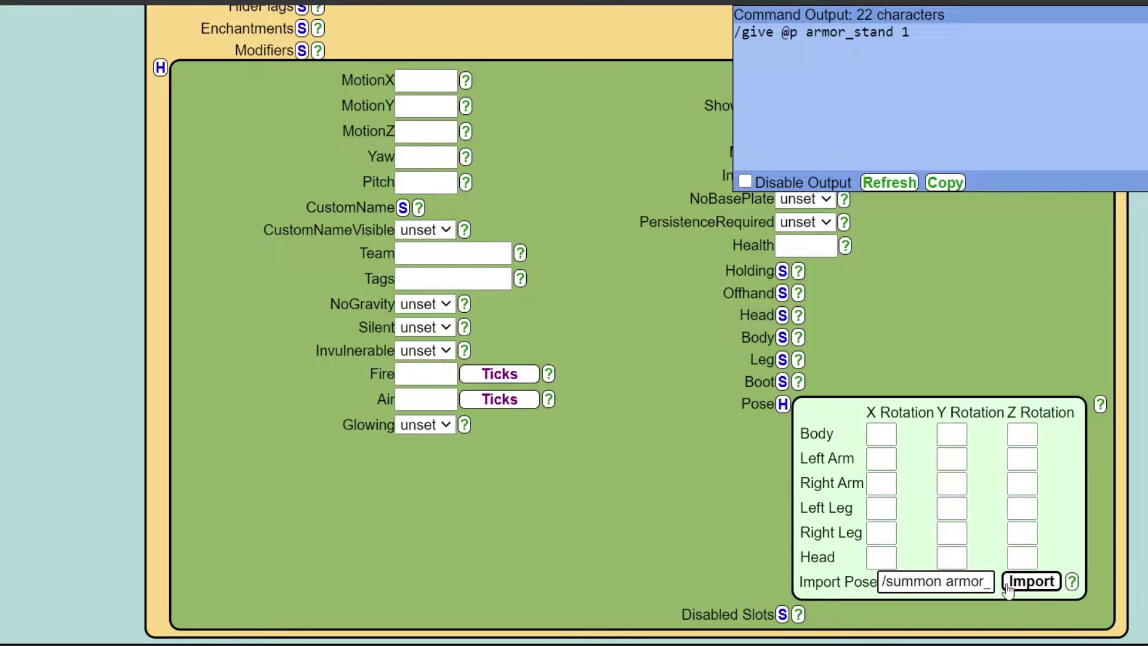
pyautogui.click(1024, 583)
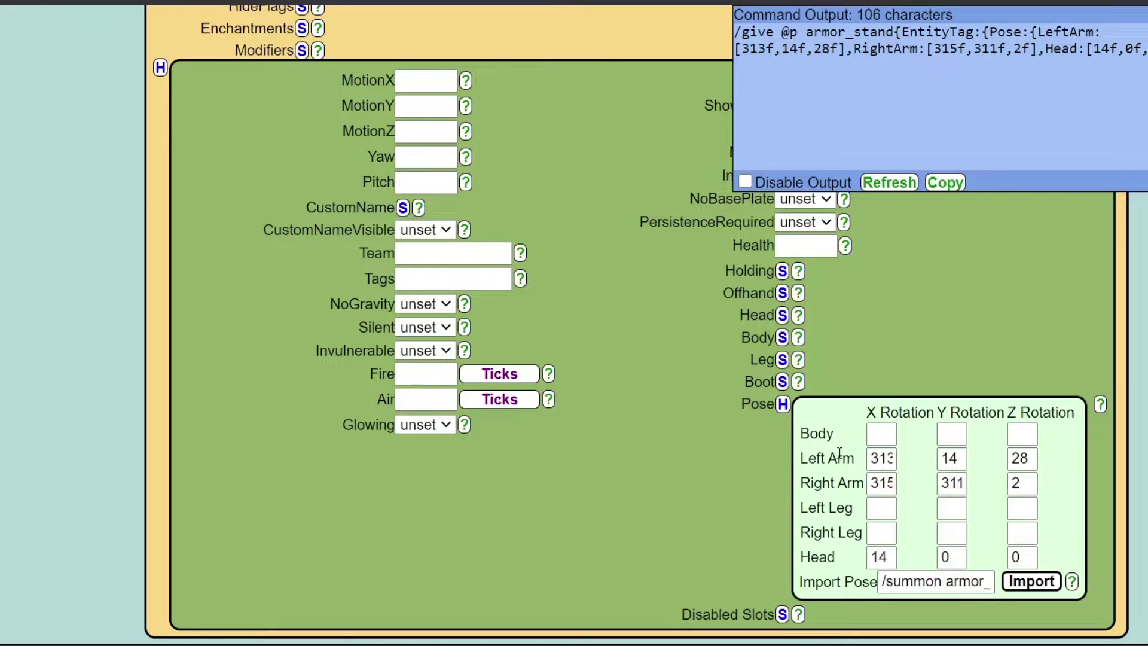
pyautogui.click(781, 405)
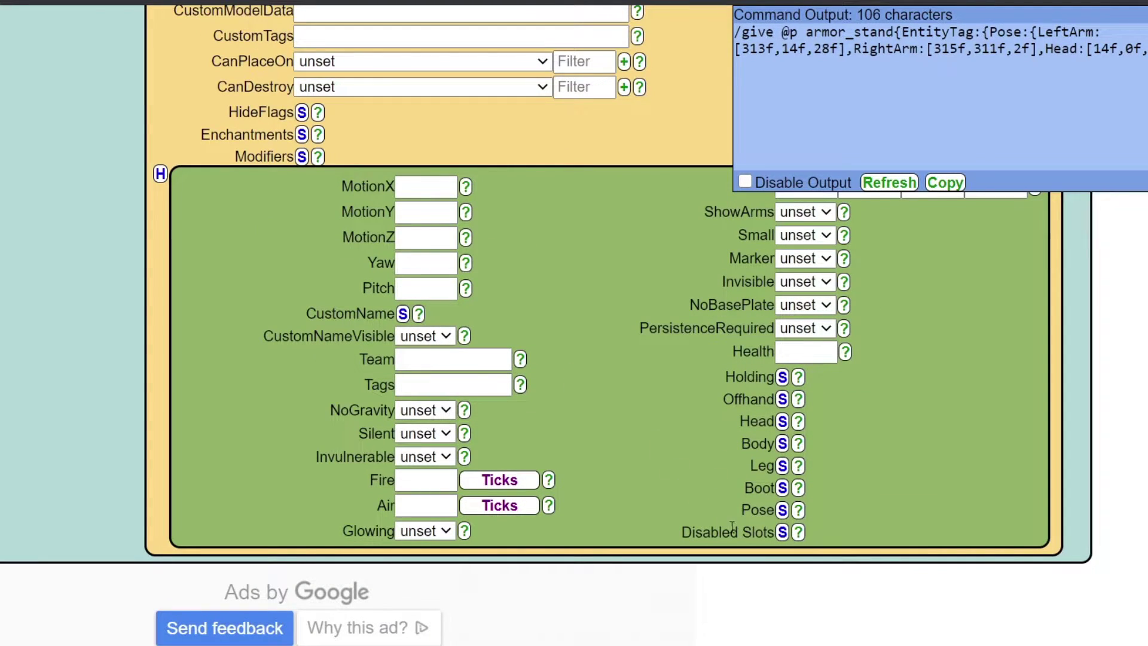
# Disable all, remove and place interactions for every slot under the armor stand's Disabled Slots
pyautogui.click(782, 532)
pyautogui.scroll(-3, 930, 422)
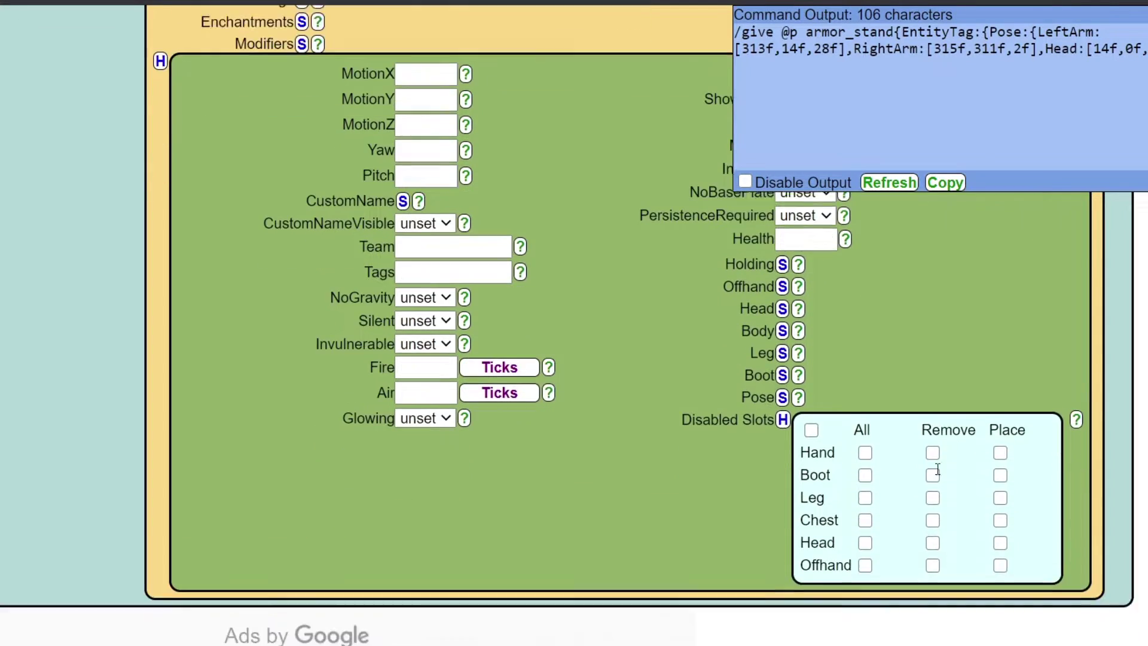
pyautogui.click(811, 386)
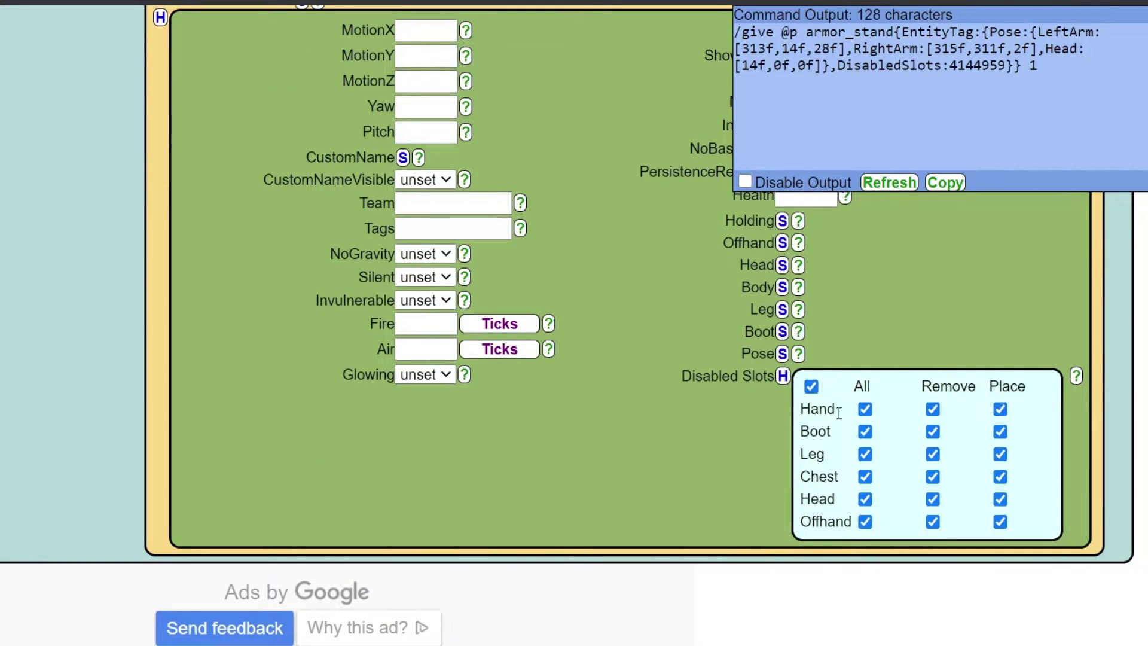
pyautogui.click(932, 409)
pyautogui.click(1000, 409)
pyautogui.click(932, 409)
pyautogui.click(1000, 409)
# Set ShowArms, NoBasePlate and PersistenceRequired to True, and check the help note for PersistenceRequired
pyautogui.scroll(1, 942, 406)
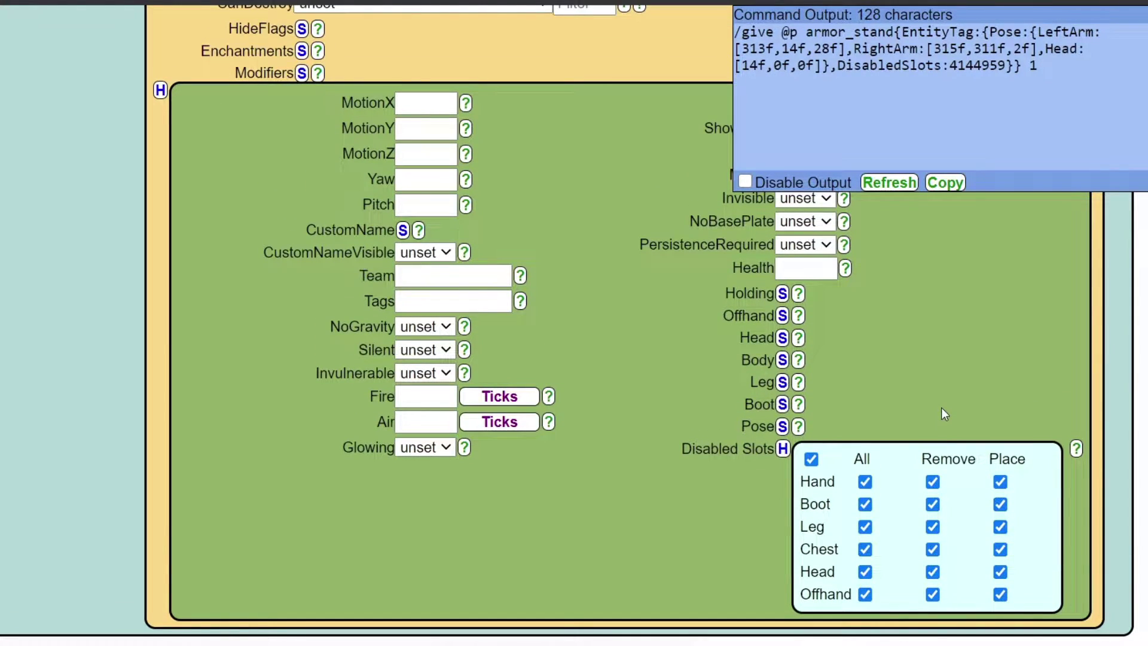
pyautogui.scroll(2, 879, 448)
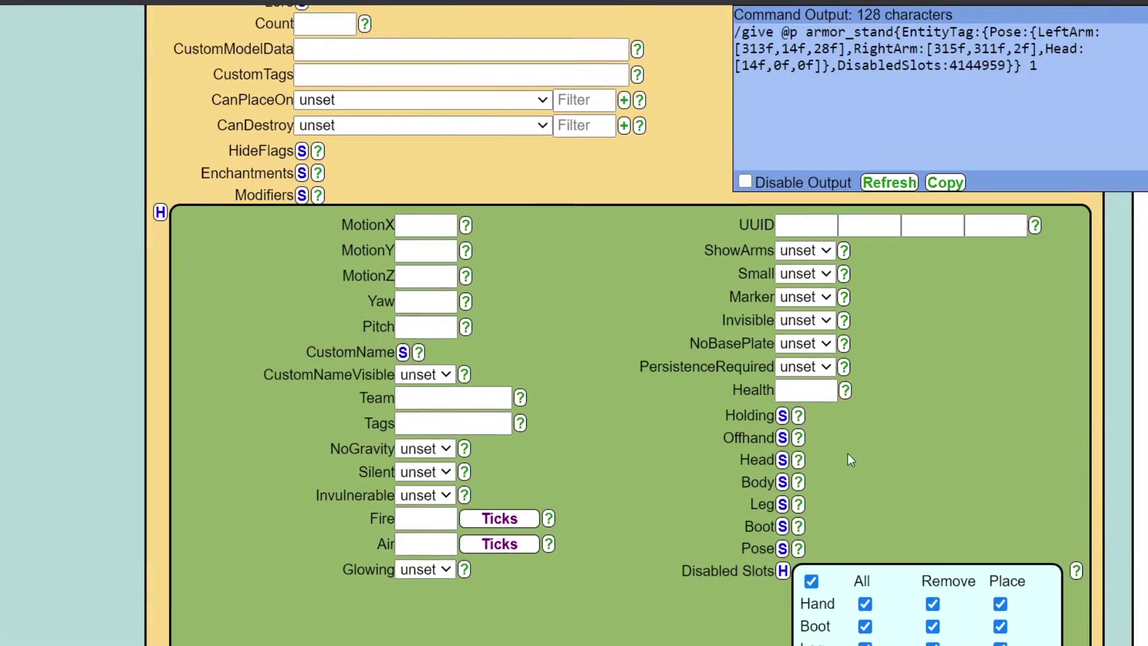
pyautogui.click(788, 273)
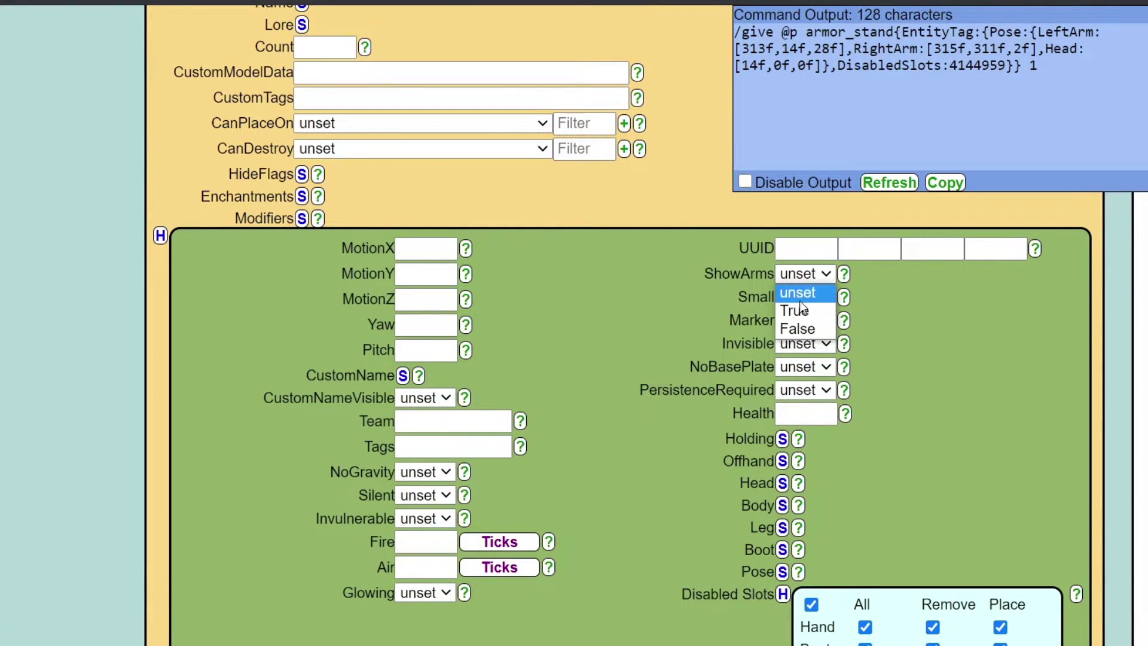
pyautogui.click(795, 311)
pyautogui.click(781, 372)
pyautogui.click(808, 401)
pyautogui.click(806, 394)
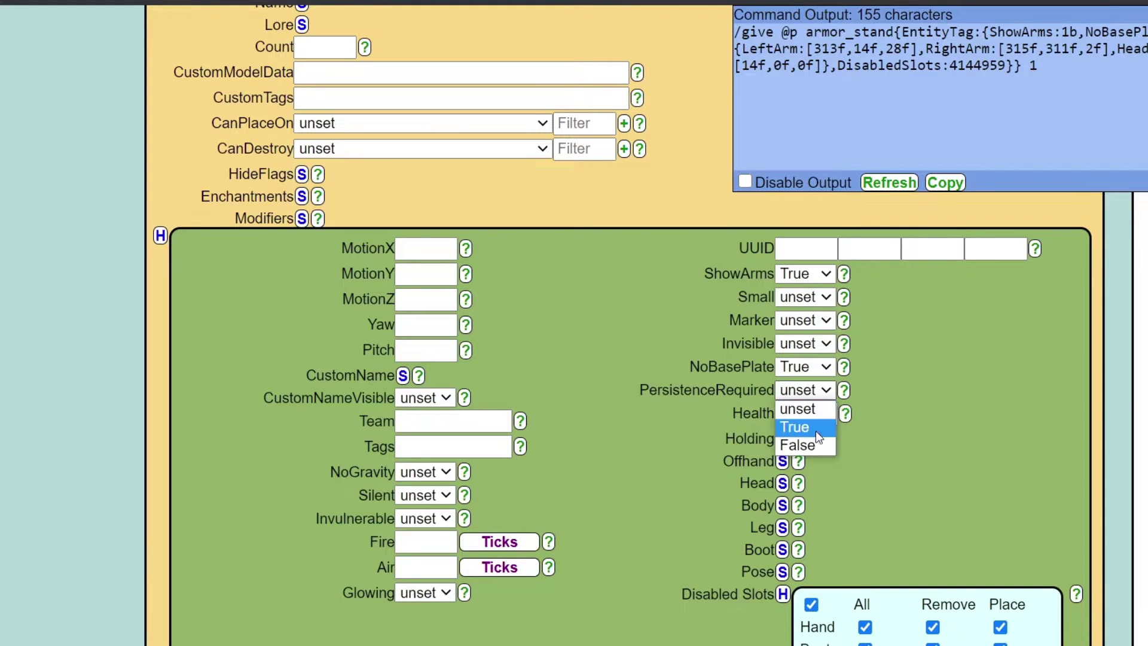
pyautogui.click(810, 426)
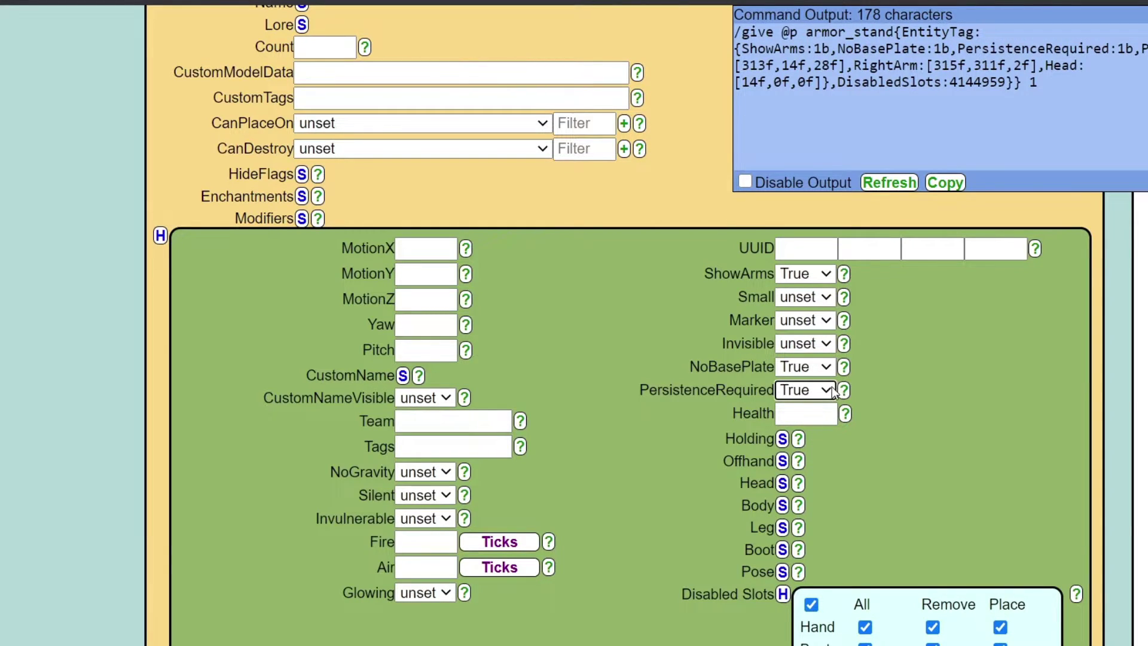
pyautogui.moveTo(848, 389)
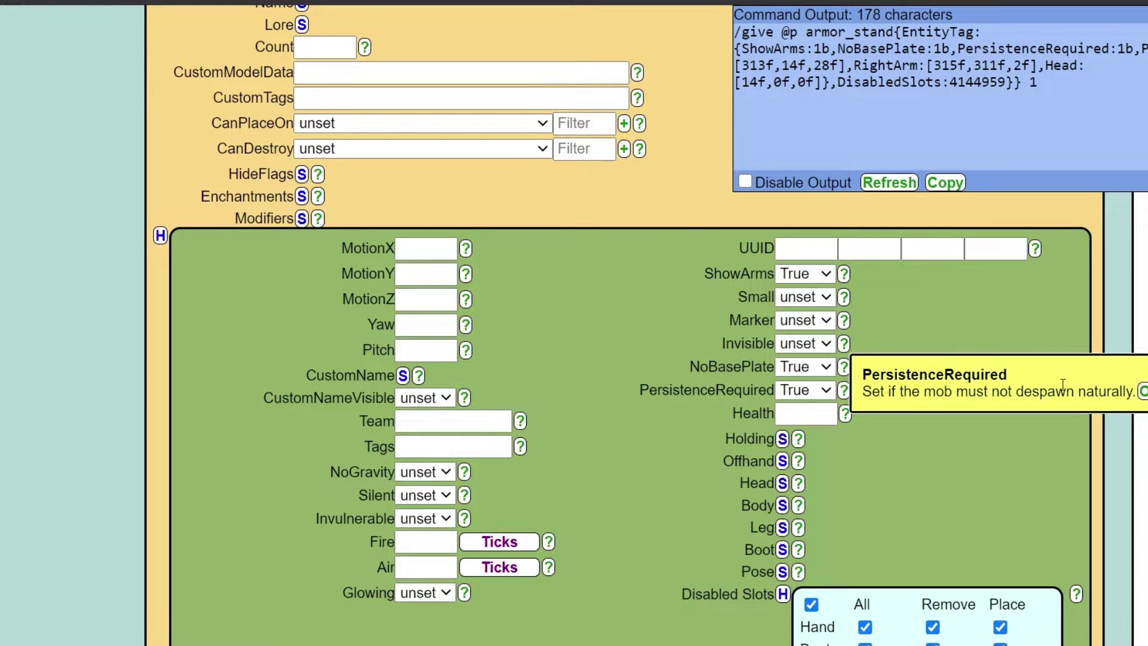
pyautogui.moveTo(1127, 394); pyautogui.dragTo(880, 395)
pyautogui.click(925, 396)
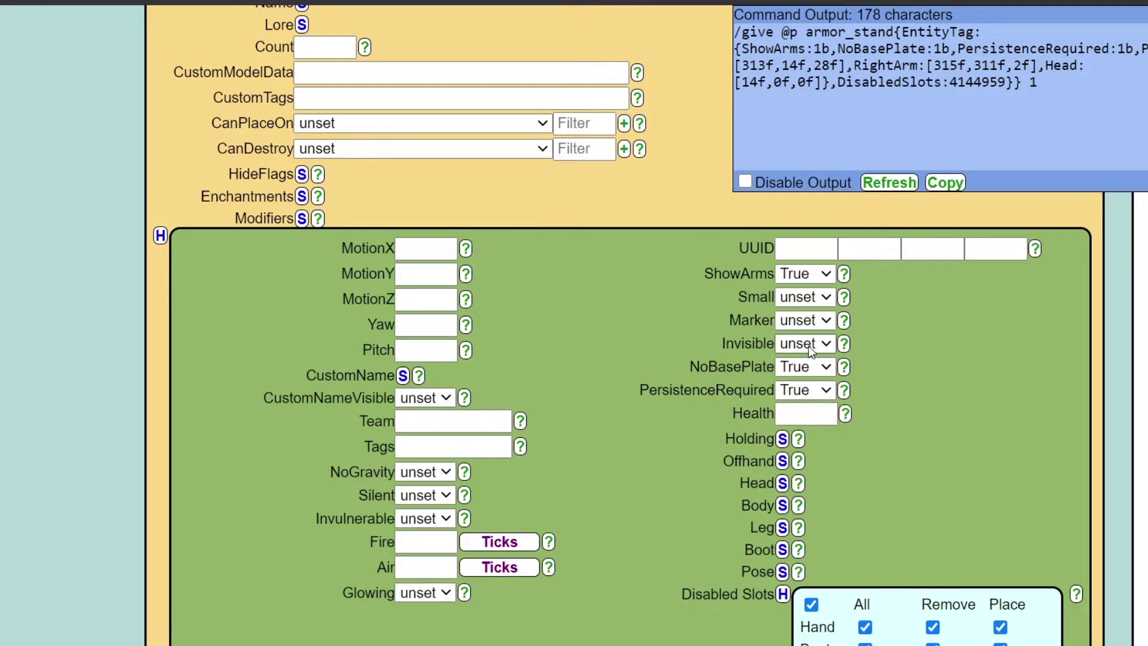
# Set the armor stand's Invulnerable and CustomNameVisible options to True, leaving NoGravity unset
pyautogui.click(424, 480)
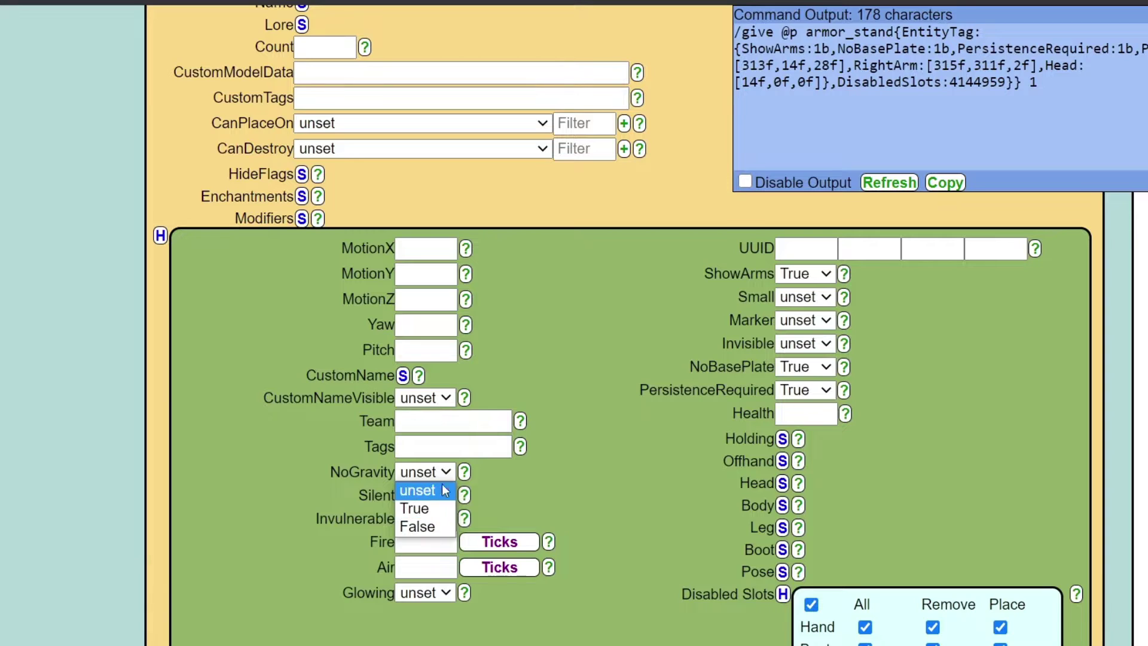
pyautogui.click(425, 491)
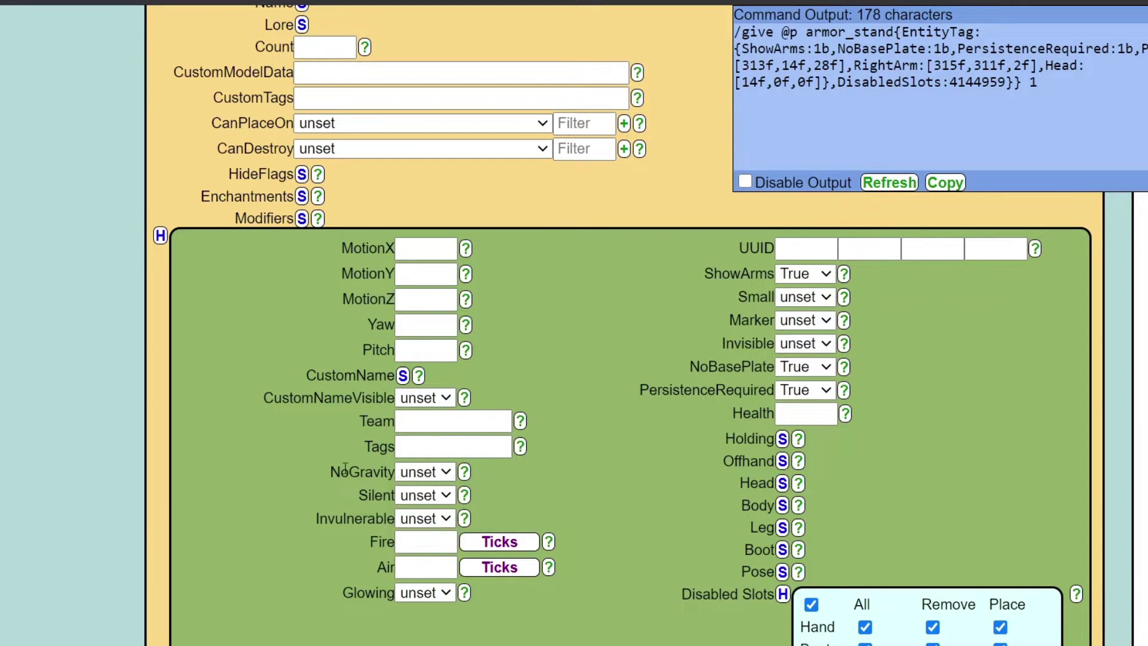
pyautogui.click(440, 526)
pyautogui.click(431, 550)
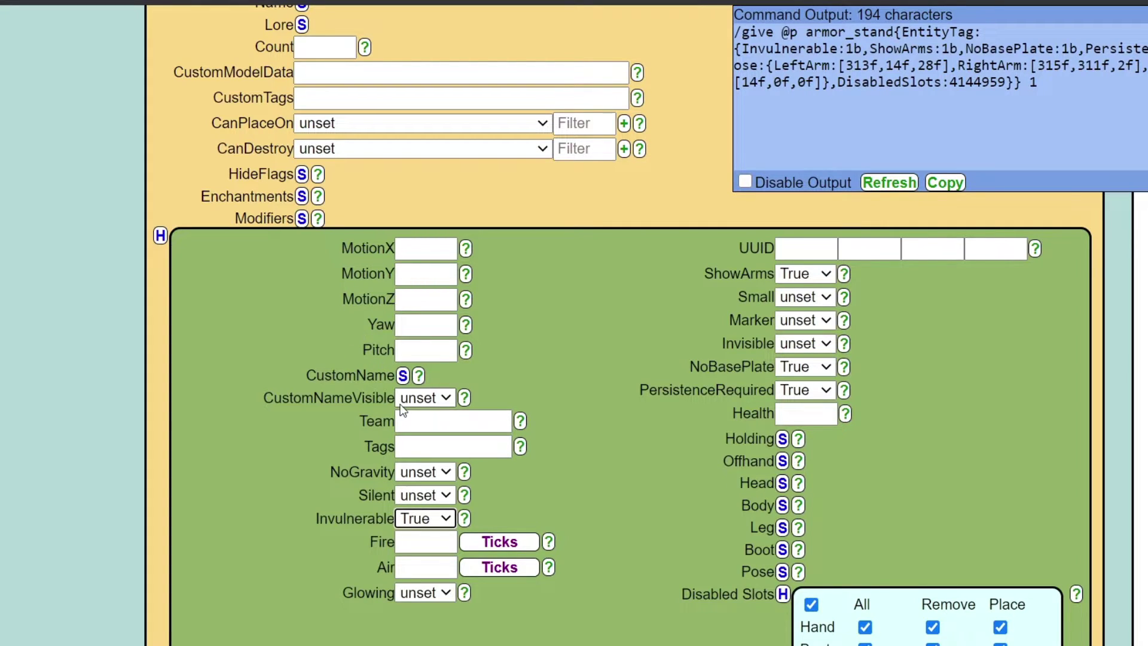
pyautogui.click(419, 400)
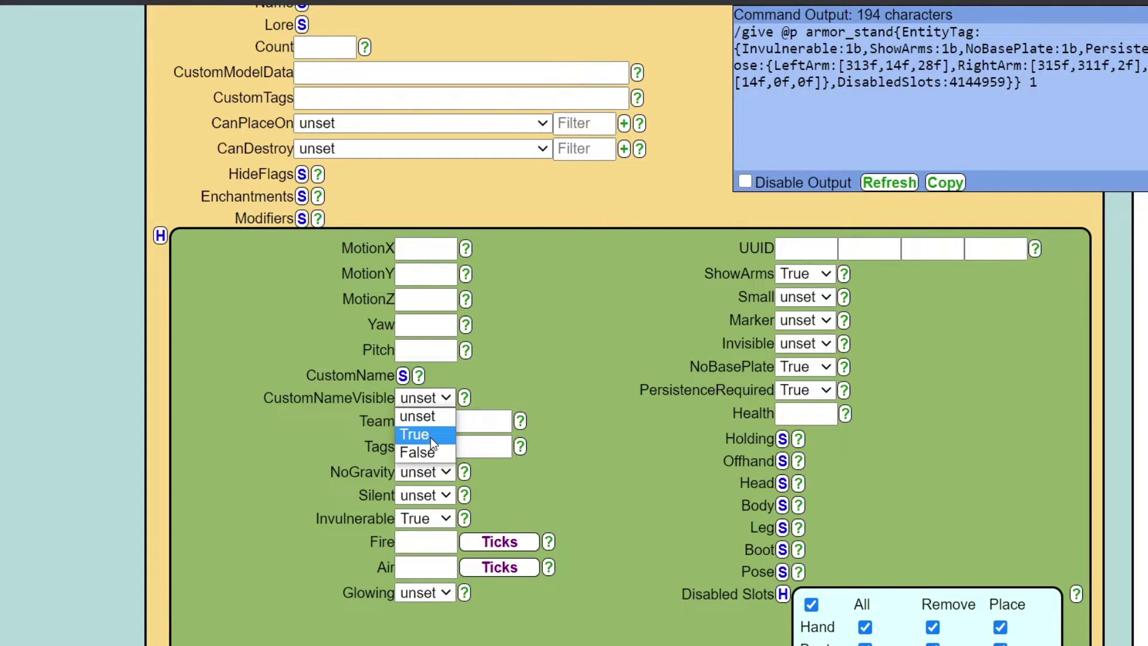
pyautogui.click(433, 443)
# Give the armor stand the custom name "TheHappywheels1" in white
pyautogui.moveTo(348, 376); pyautogui.dragTo(375, 376)
pyautogui.click(402, 376)
pyautogui.click(408, 431)
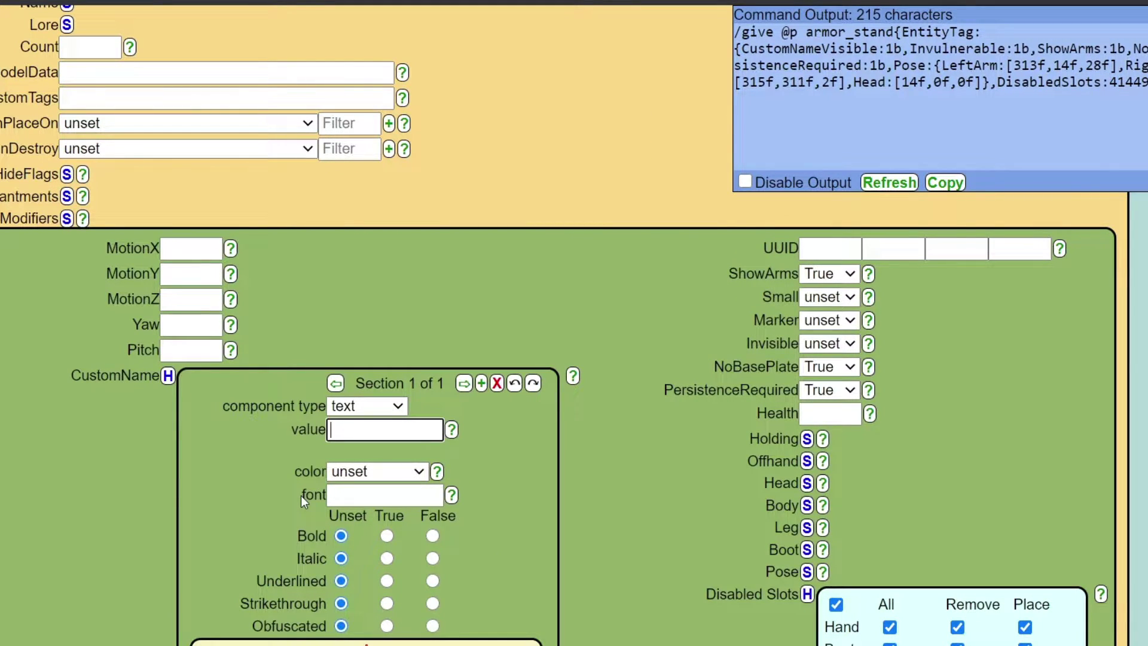
pyautogui.write('T')
pyautogui.press('BackSpace')
pyautogui.write('TheHappywhee;s1')
pyautogui.press('Left')
pyautogui.press('Left')
pyautogui.press('BackSpace')
pyautogui.write('l')
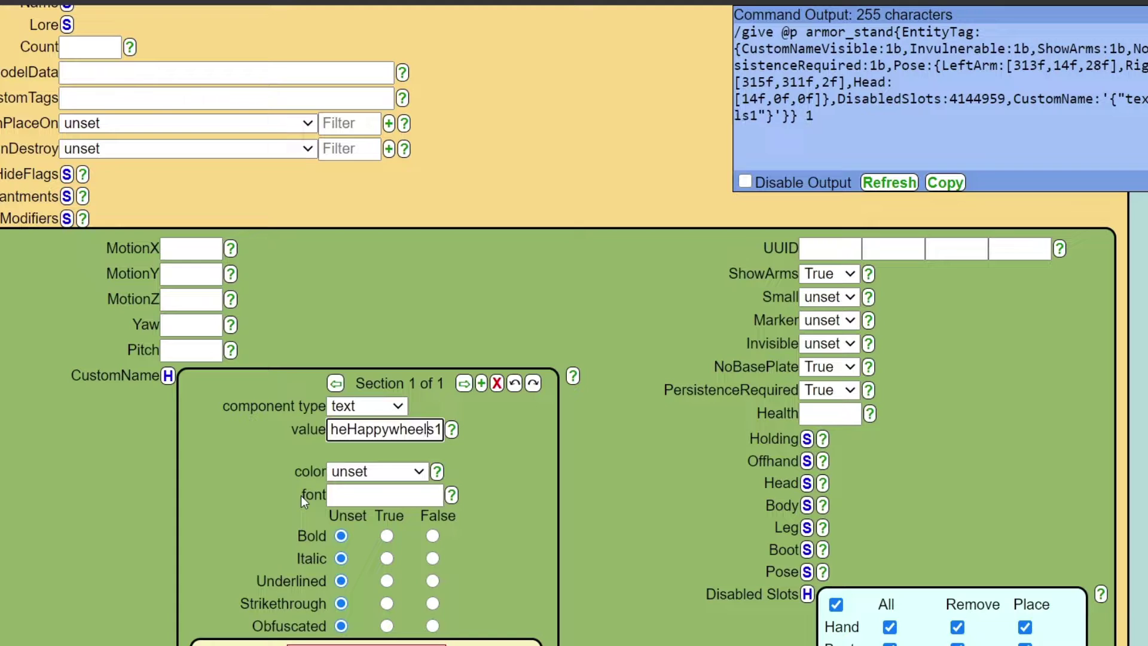
pyautogui.click(359, 472)
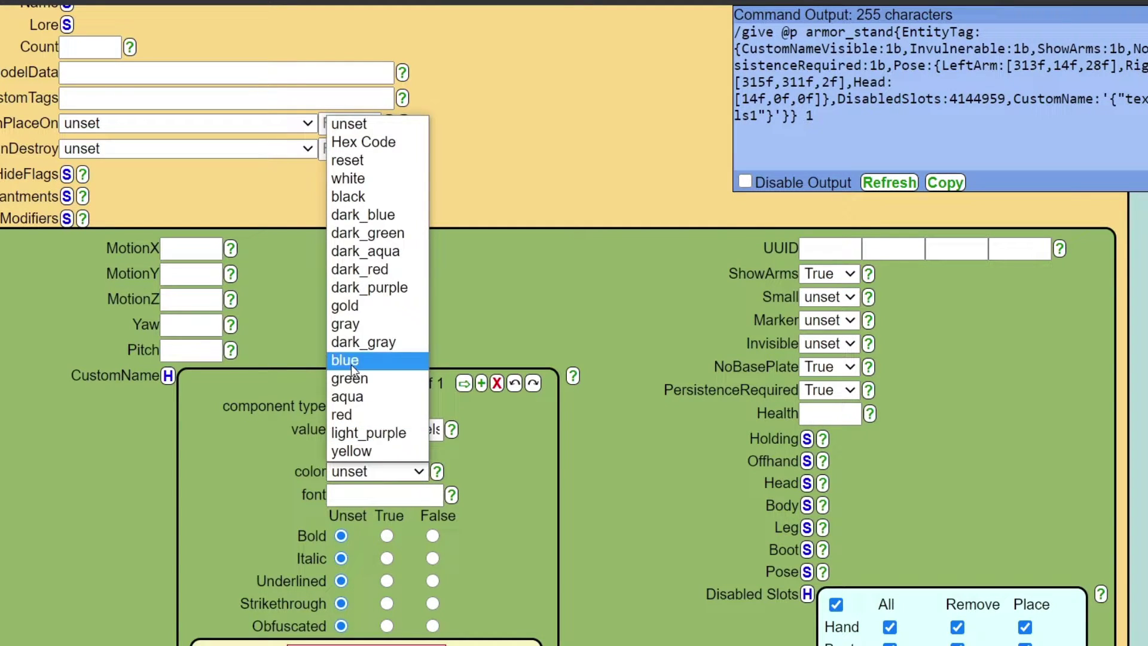
pyautogui.click(353, 178)
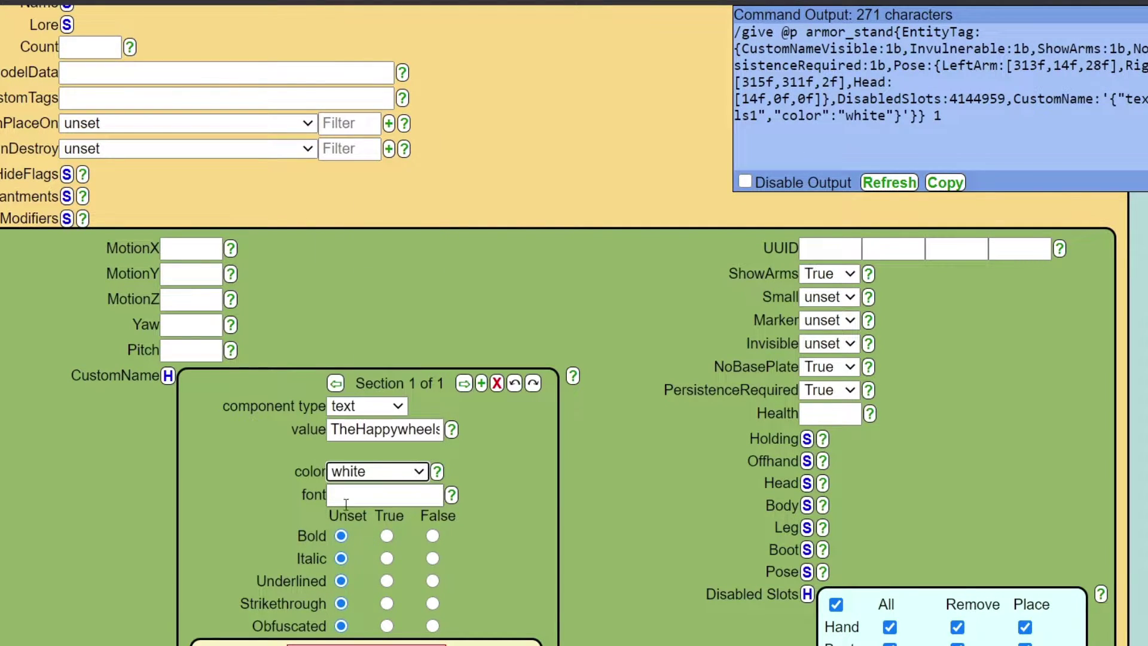
# Read the help note for the custom name's font option and close it
pyautogui.click(452, 494)
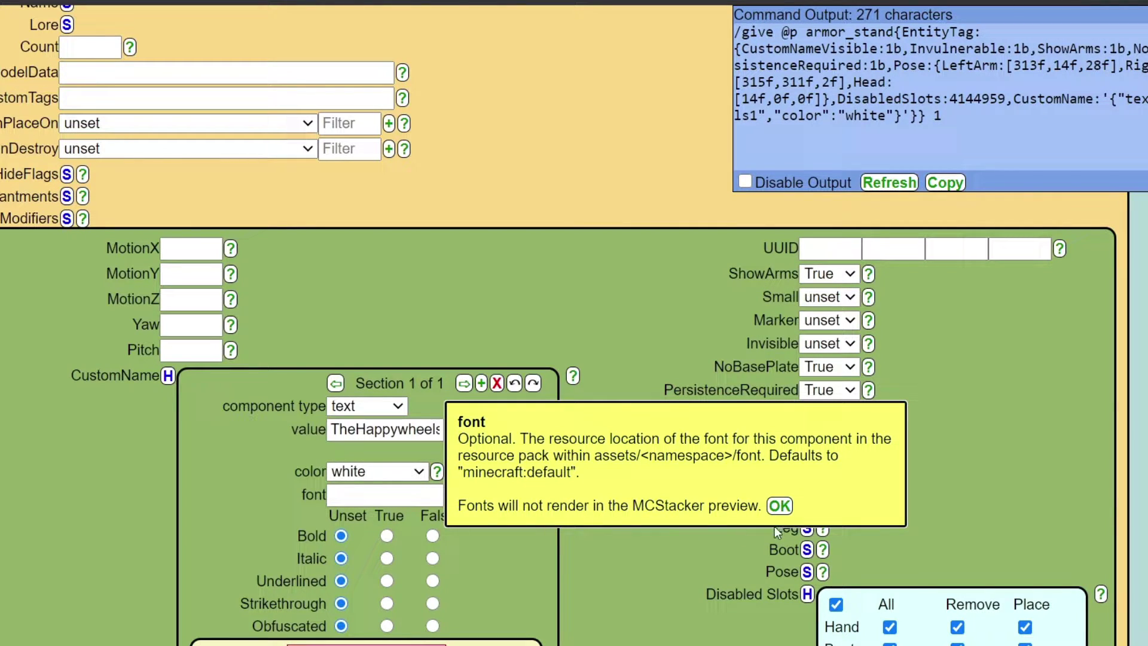
pyautogui.moveTo(546, 508); pyautogui.dragTo(757, 502)
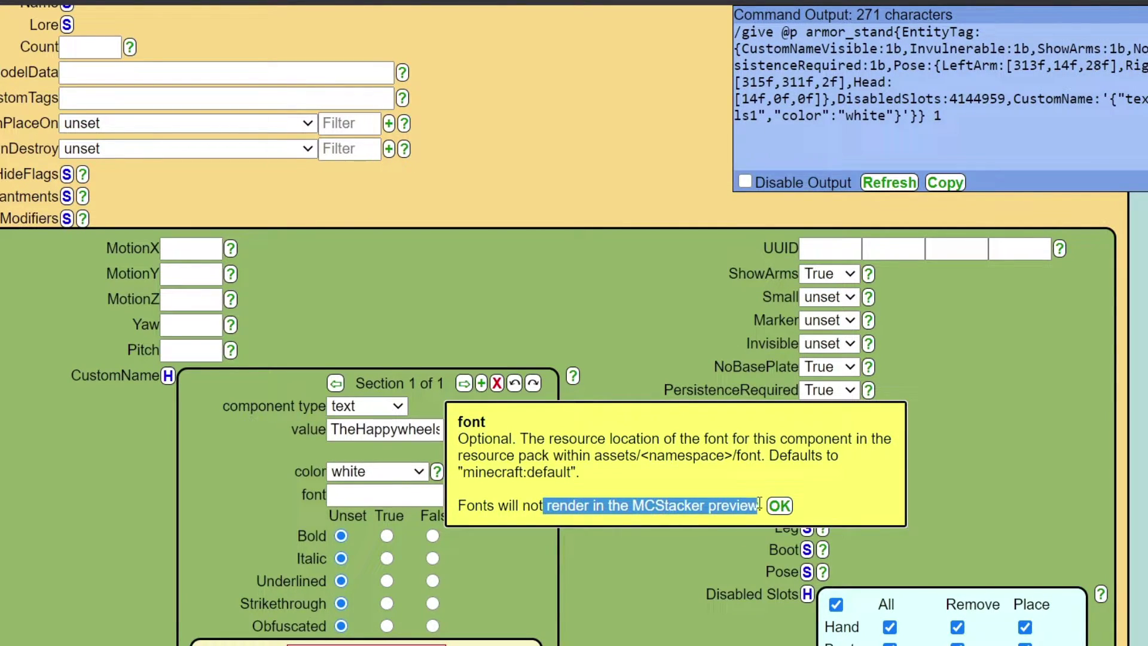
pyautogui.moveTo(480, 444); pyautogui.dragTo(669, 478)
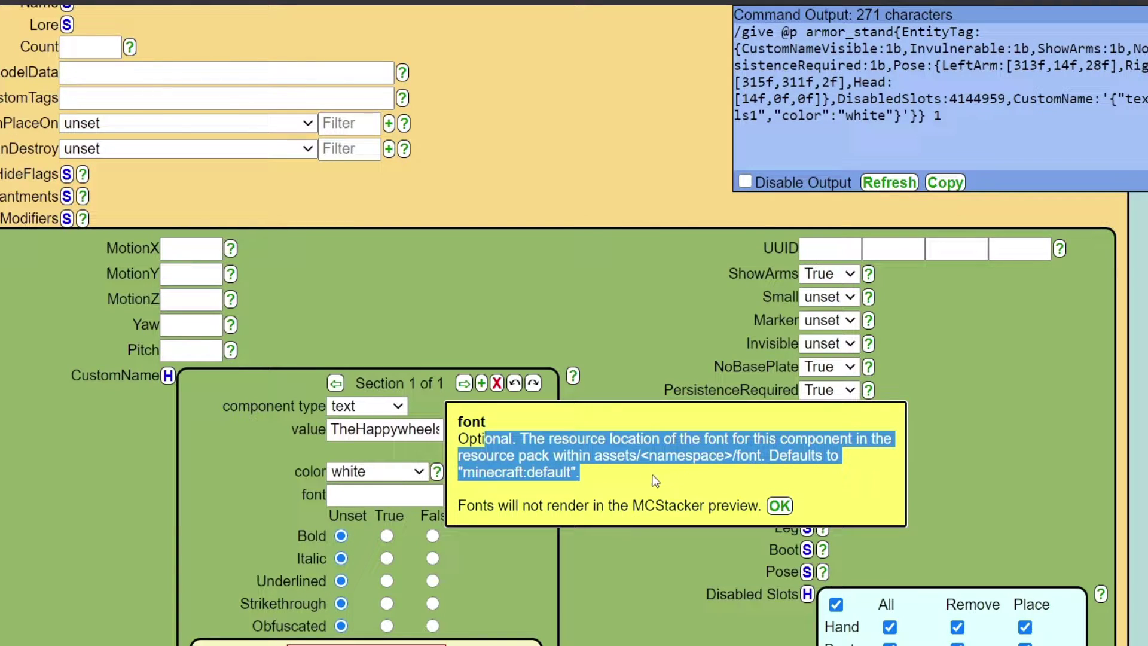
pyautogui.click(741, 488)
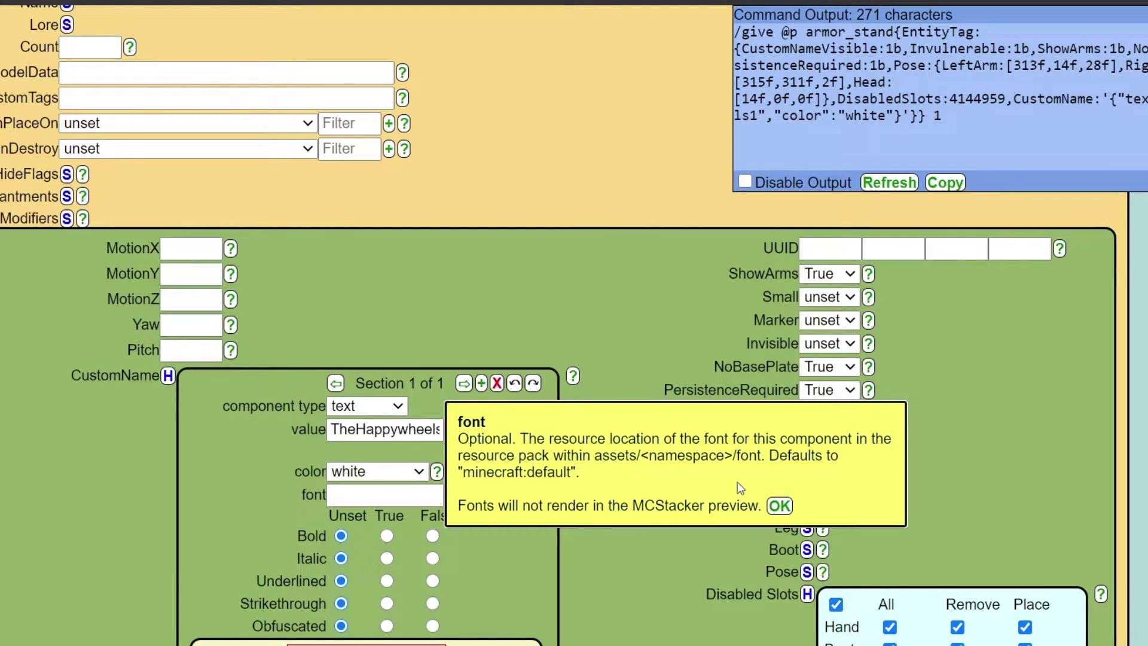
pyautogui.click(780, 506)
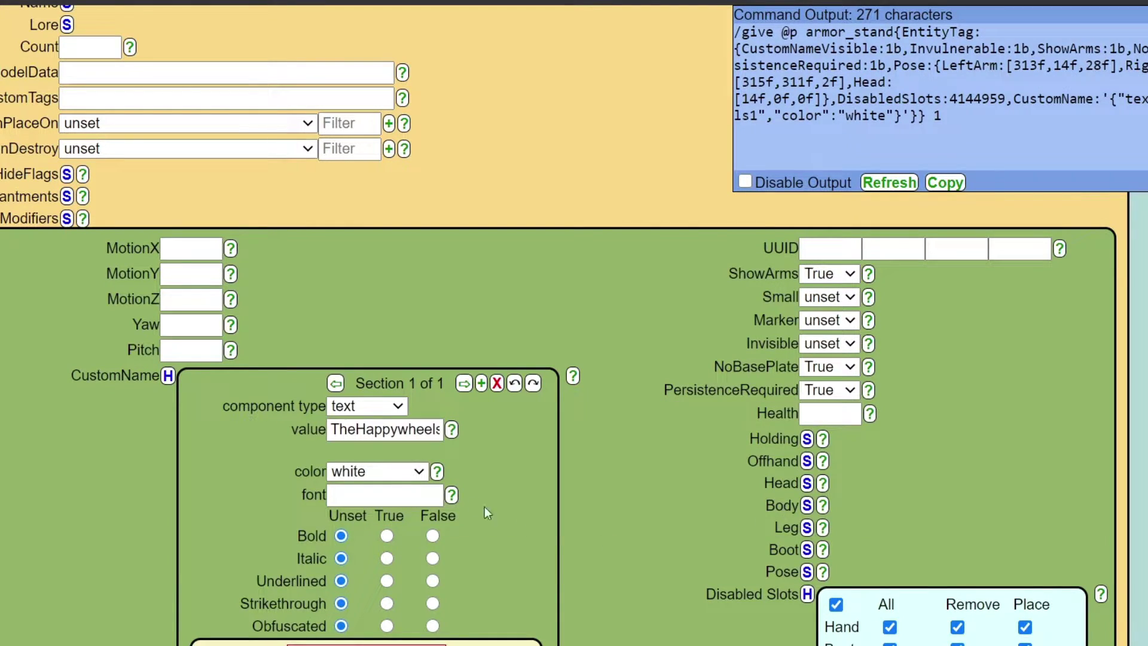
# Make the armor stand's custom name bold
pyautogui.click(386, 536)
pyautogui.scroll(-2, 589, 556)
pyautogui.scroll(5, 575, 543)
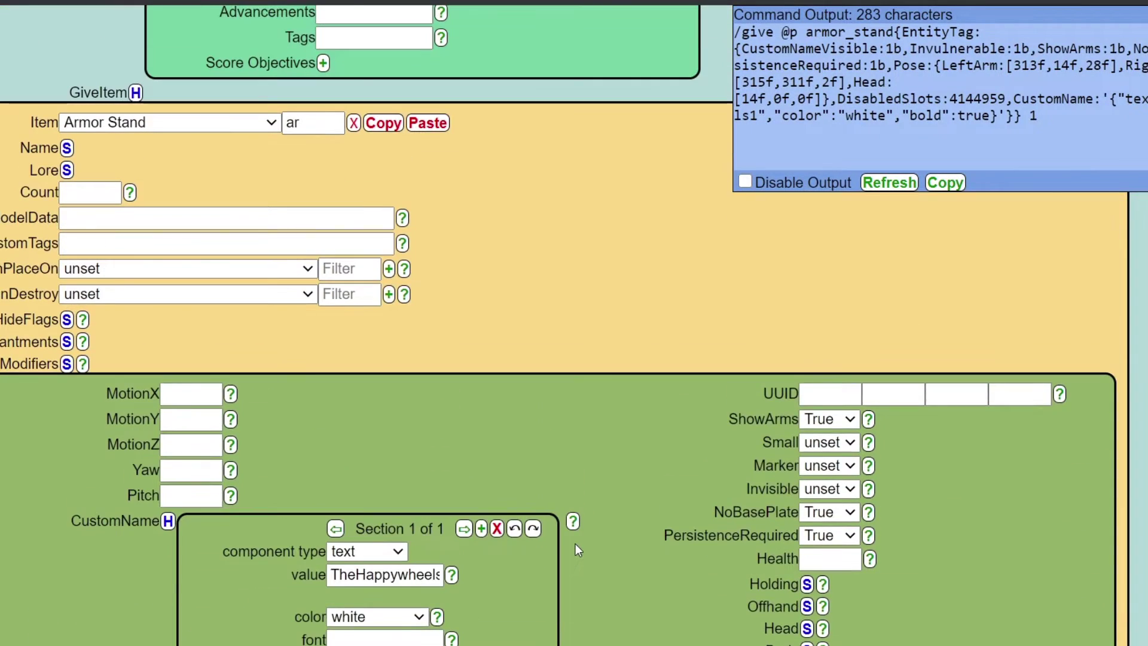
# Put a Command Block in the armor stand's Holding slot and collapse that slot
pyautogui.scroll(-2, 628, 539)
pyautogui.scroll(-1, 680, 527)
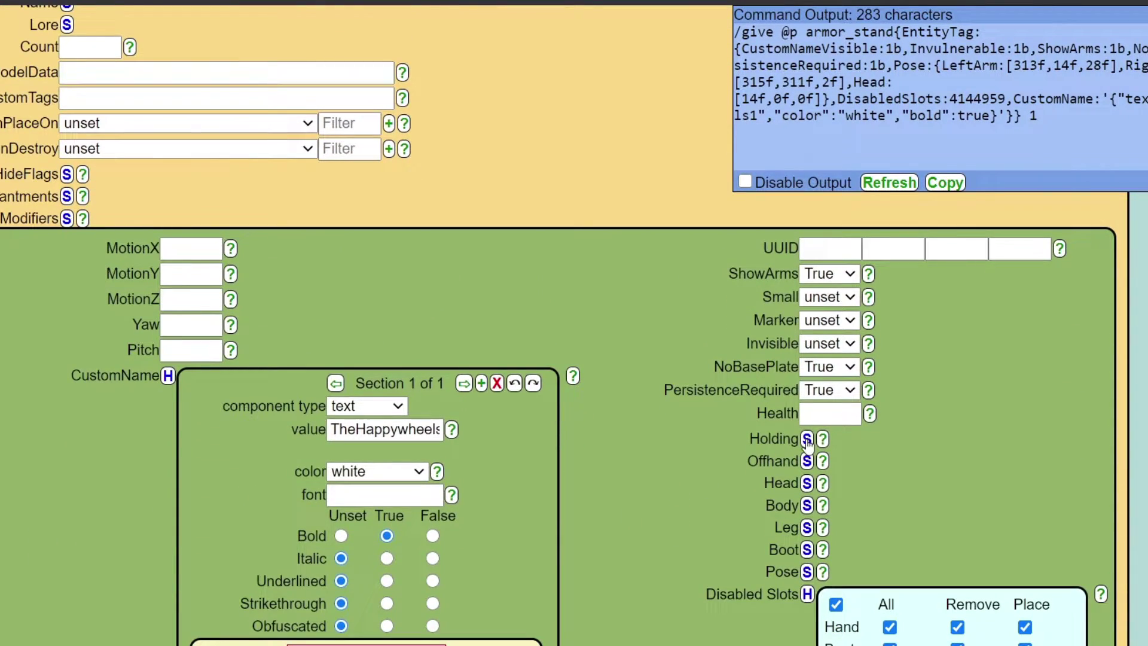
pyautogui.click(807, 439)
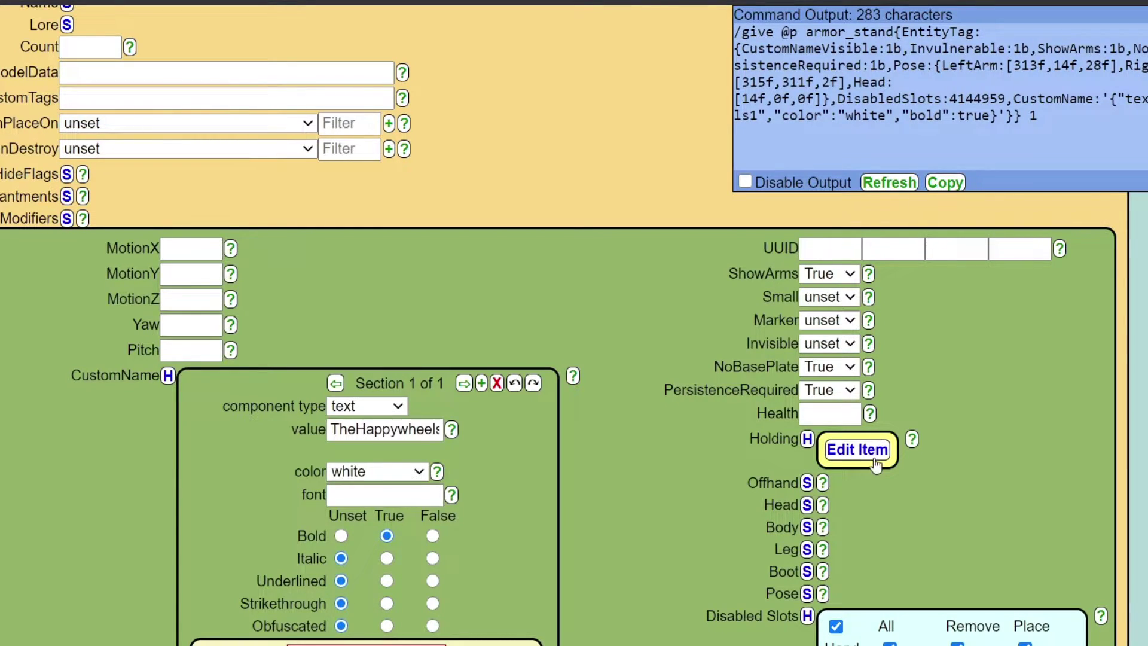
pyautogui.click(858, 450)
pyautogui.click(990, 494)
pyautogui.write('chain command')
pyautogui.click(862, 490)
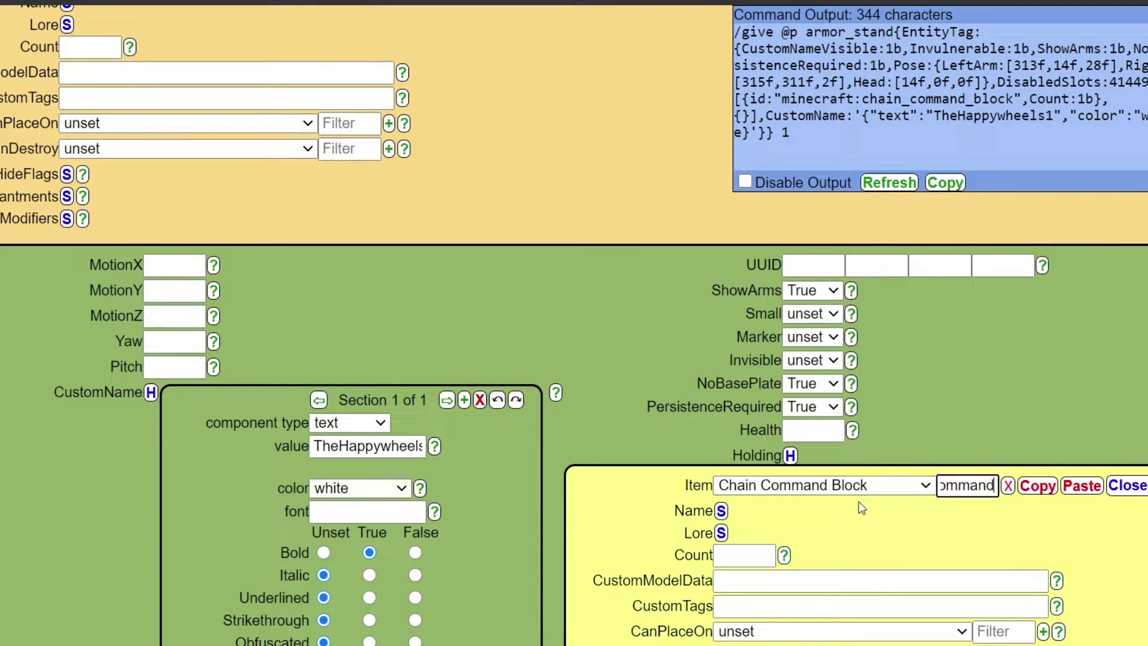
pyautogui.click(822, 521)
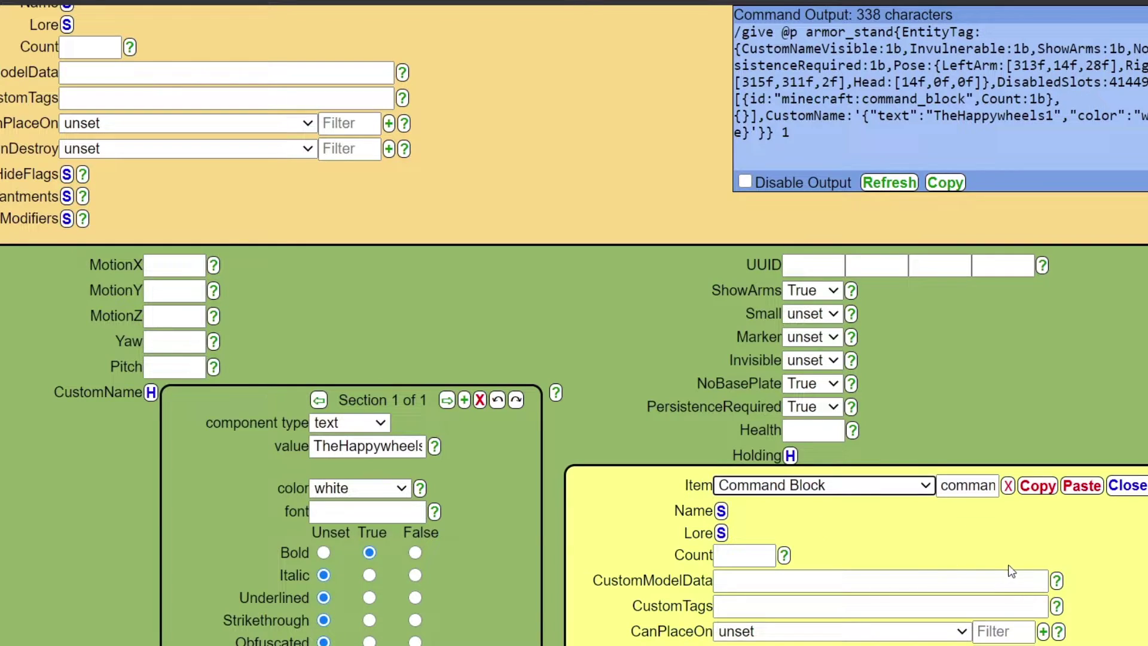
pyautogui.click(789, 455)
# Equip a Player Head in the armor stand's Head slot
pyautogui.click(807, 483)
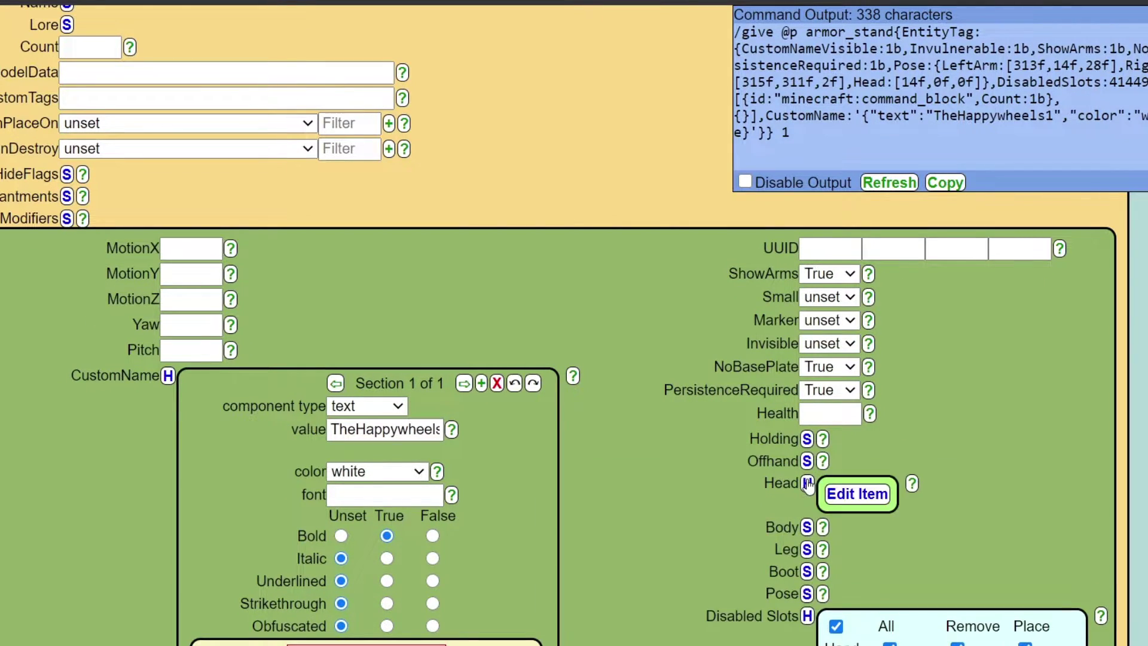
pyautogui.scroll(-1, 837, 484)
pyautogui.click(879, 417)
pyautogui.click(994, 459)
pyautogui.write('player')
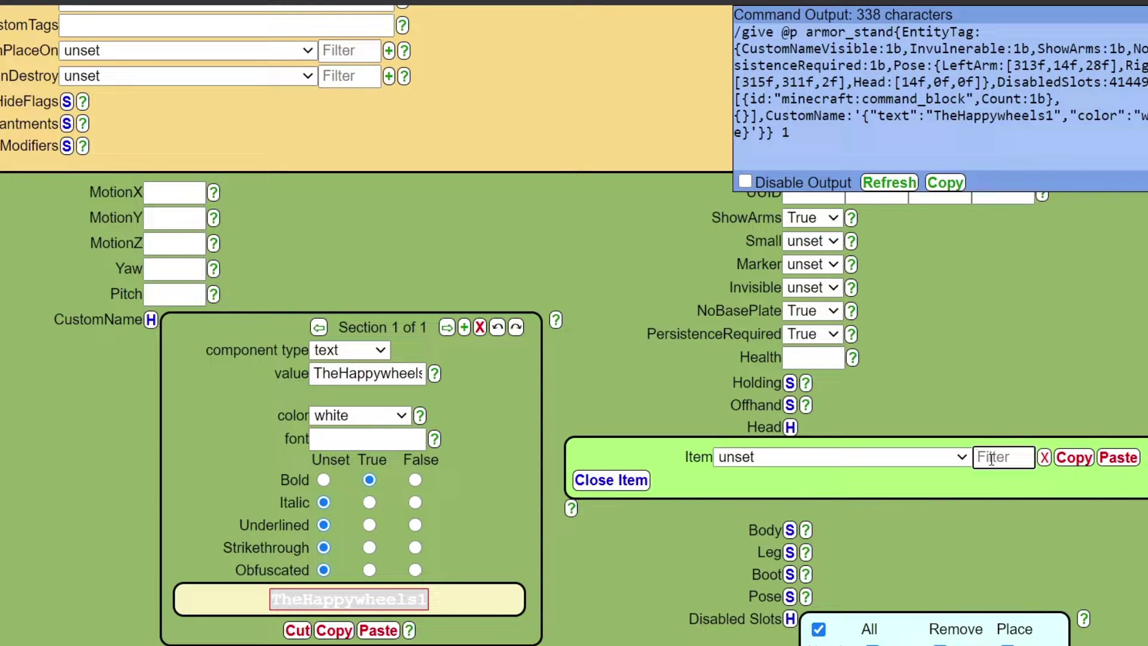
pyautogui.scroll(-2, 993, 467)
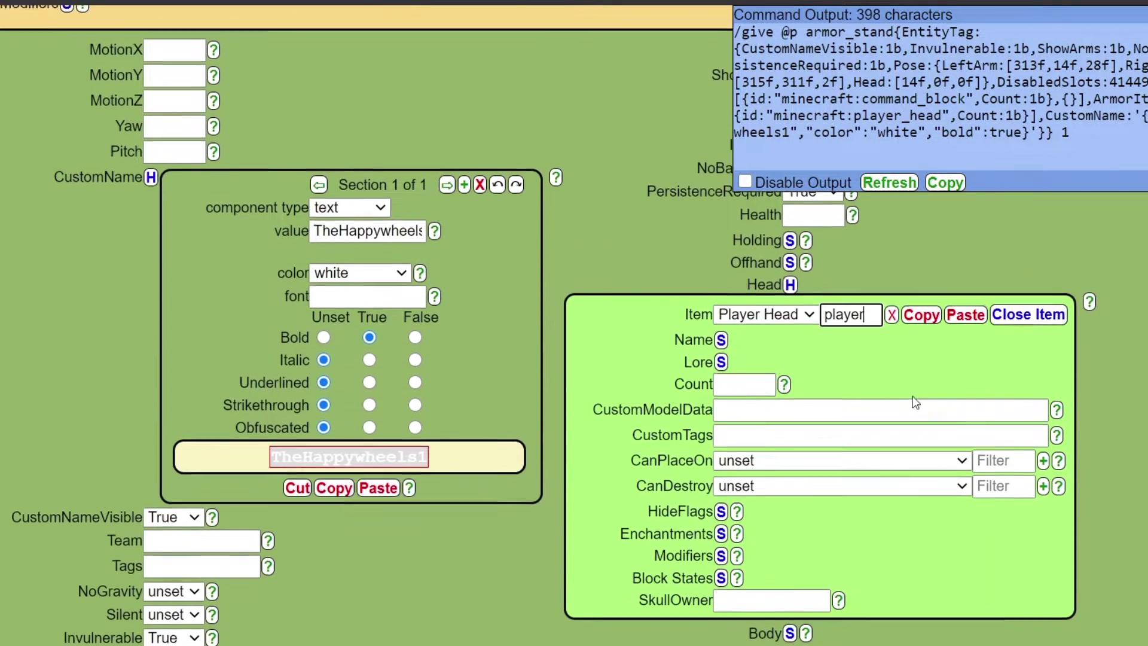
# Set the player head's SkullOwner to "TheHappywheels1" and collapse the Head slot
pyautogui.click(729, 598)
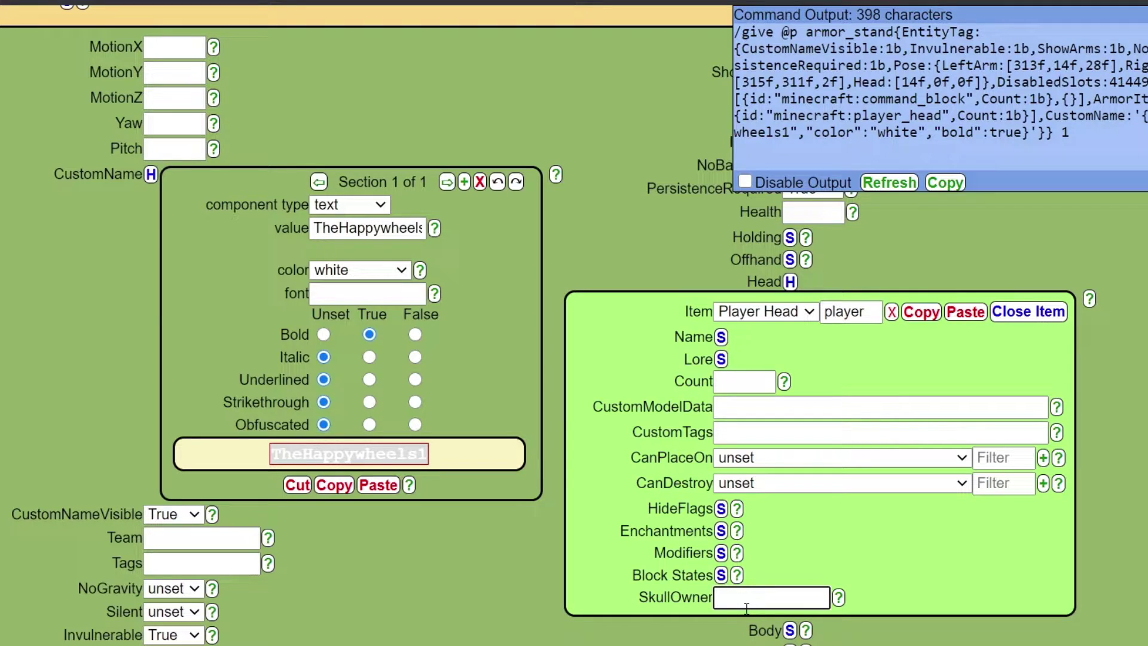
pyautogui.write('Thehapp')
pyautogui.press('BackSpace')
pyautogui.press('BackSpace')
pyautogui.press('BackSpace')
pyautogui.press('BackSpace')
pyautogui.write('Happywheels1')
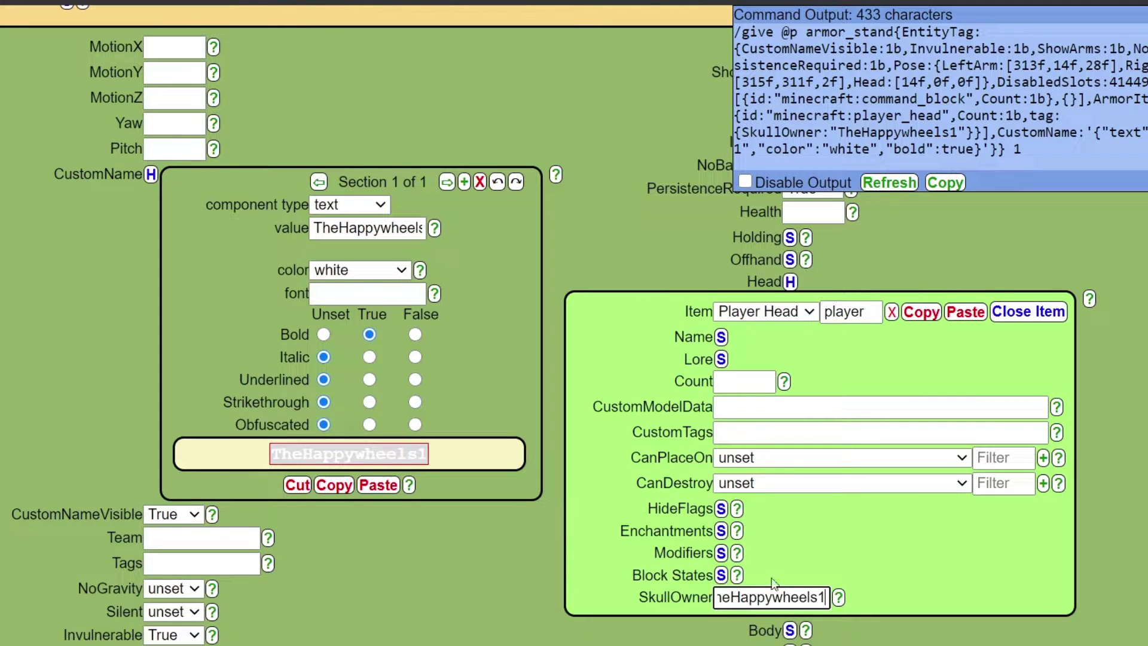
pyautogui.click(789, 282)
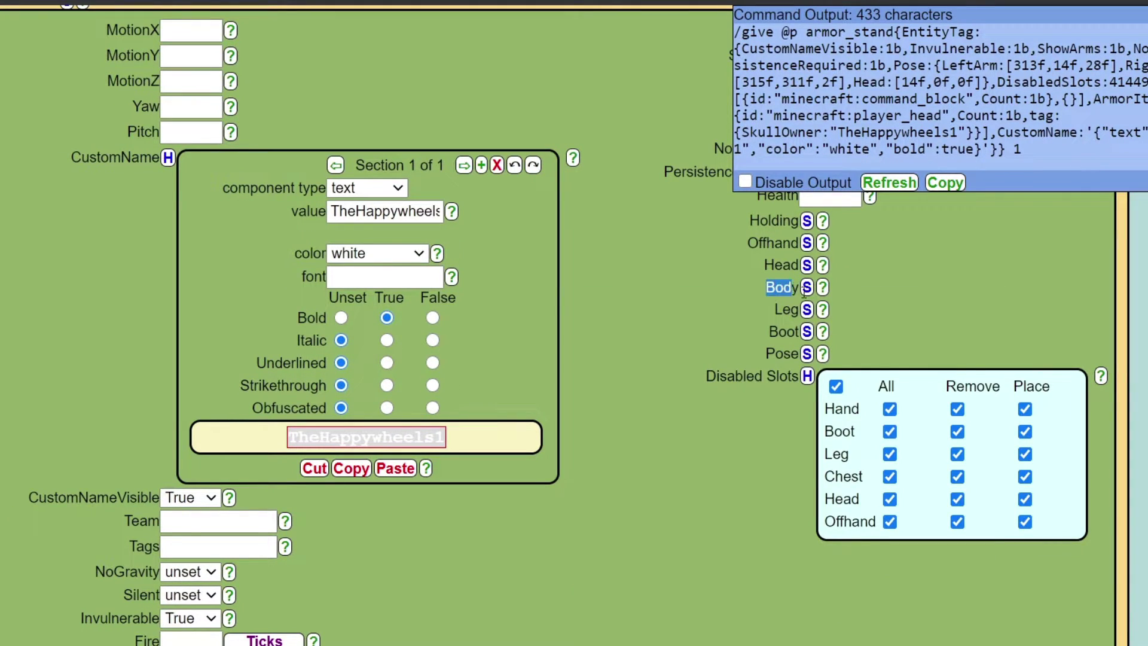
# Equip a Leather Tunic in the armor stand's Body slot
pyautogui.click(807, 287)
pyautogui.click(1016, 332)
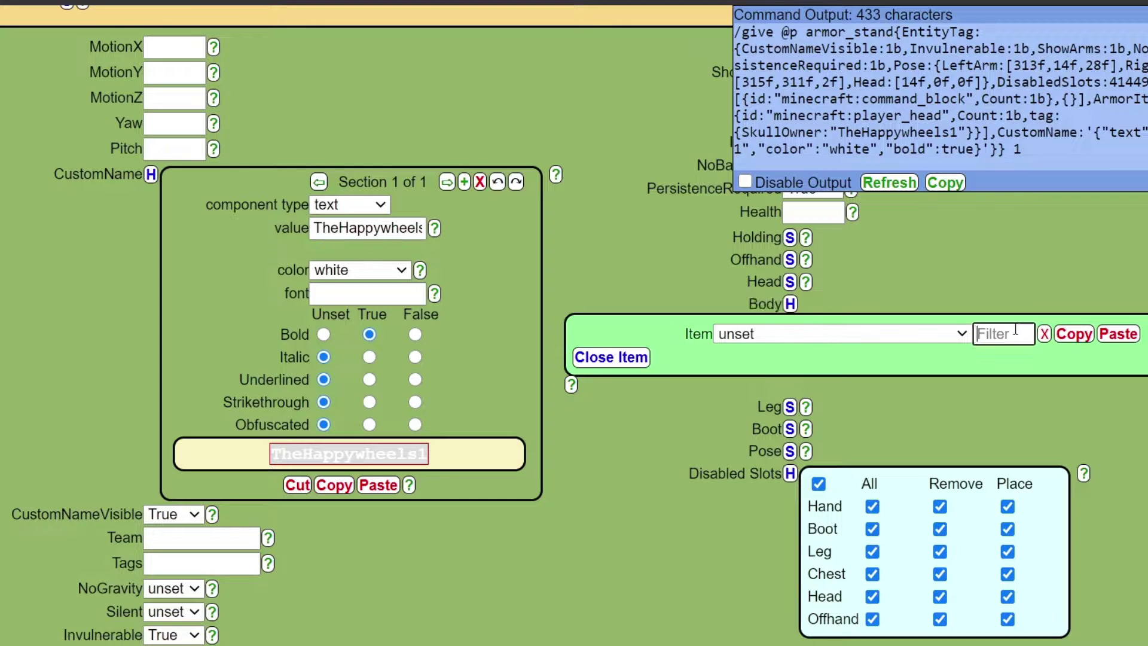
pyautogui.write('leather')
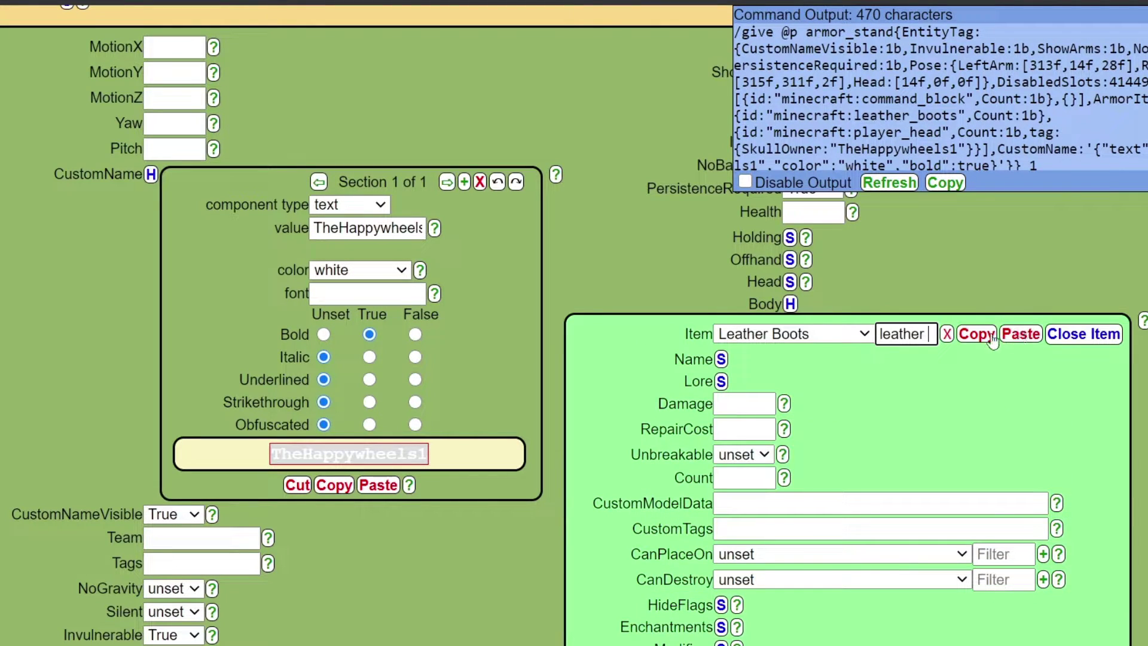
pyautogui.click(807, 335)
pyautogui.click(792, 389)
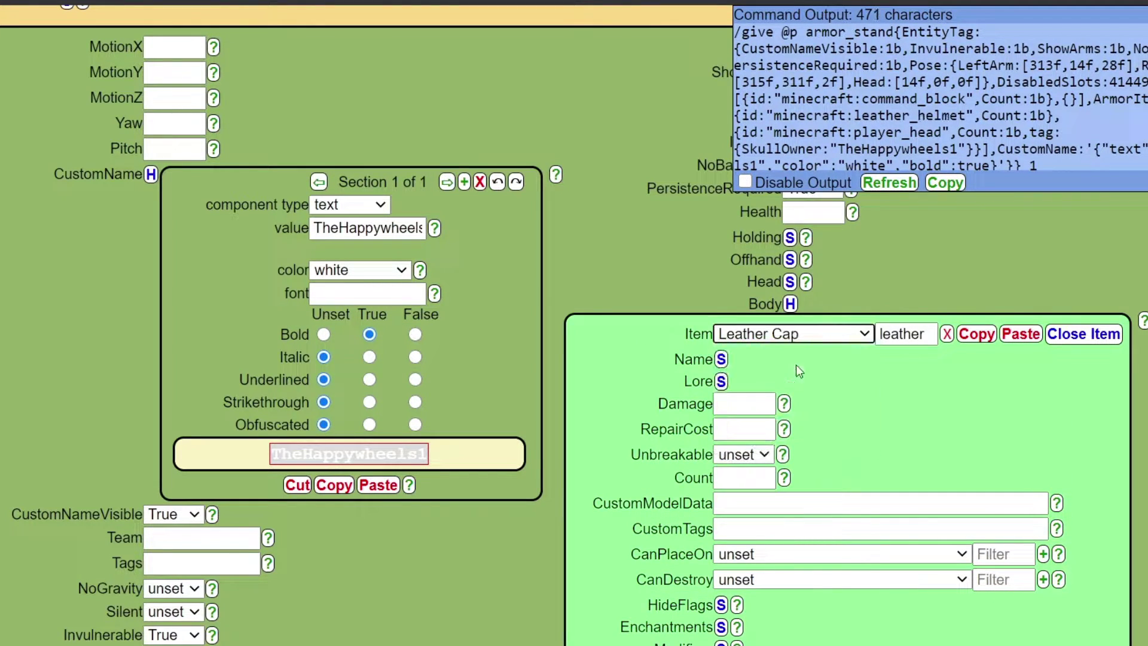
pyautogui.click(839, 342)
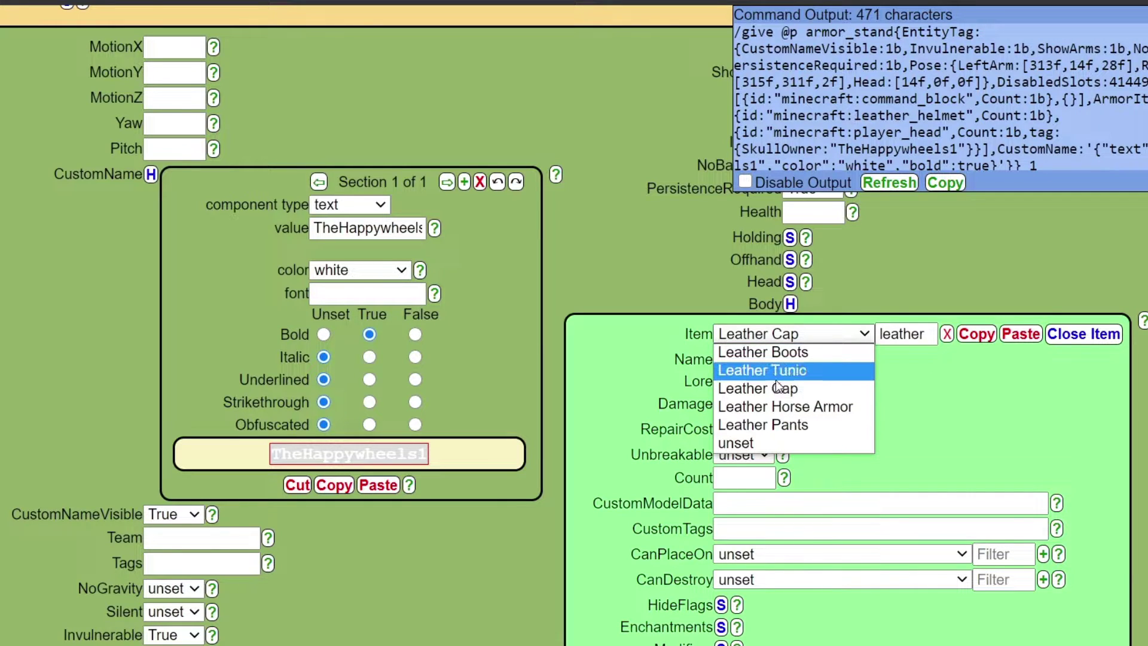
pyautogui.click(777, 369)
# Enable the leather tunic's color with the red FF0000 and collapse the Body slot
pyautogui.scroll(-3, 830, 587)
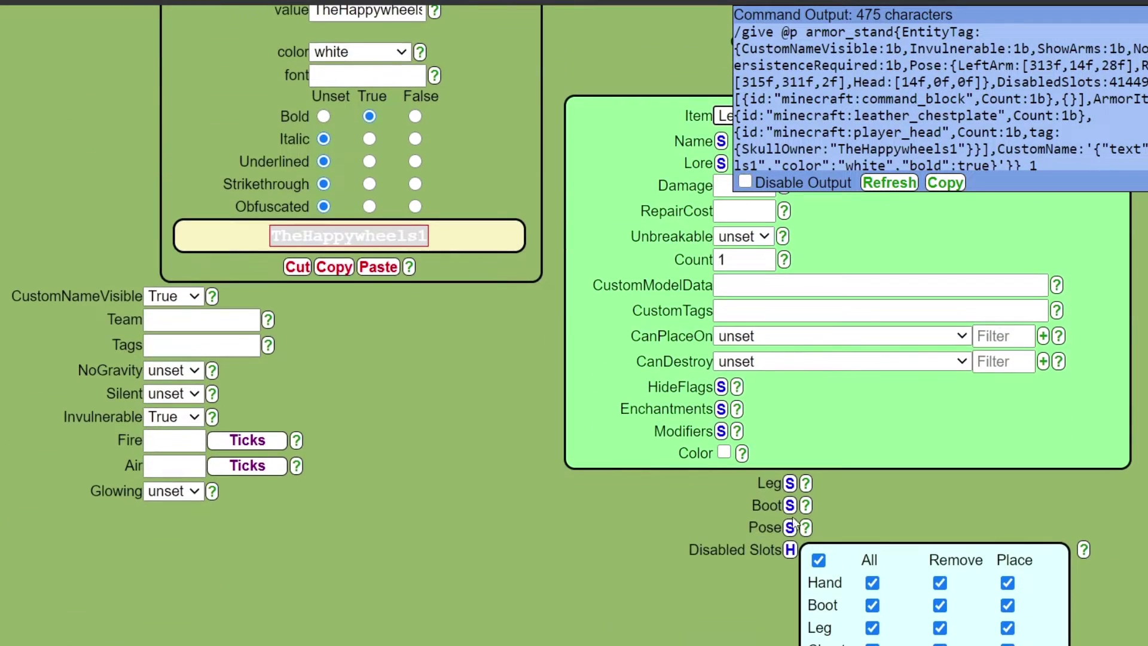
pyautogui.click(724, 452)
pyautogui.scroll(2, 789, 432)
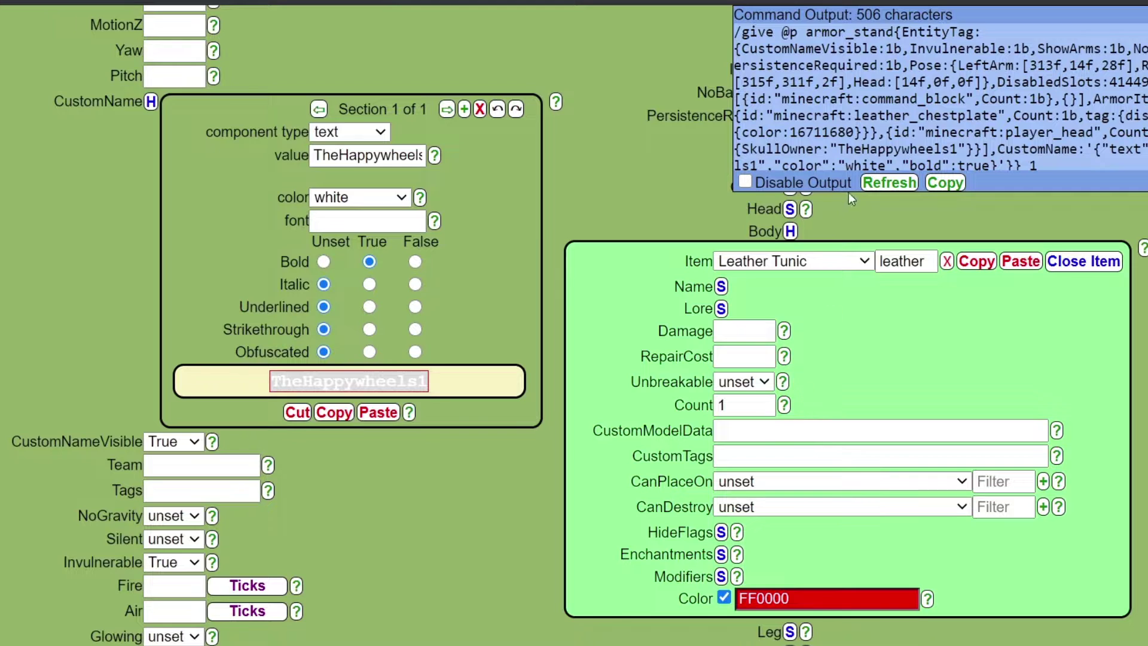
pyautogui.click(791, 232)
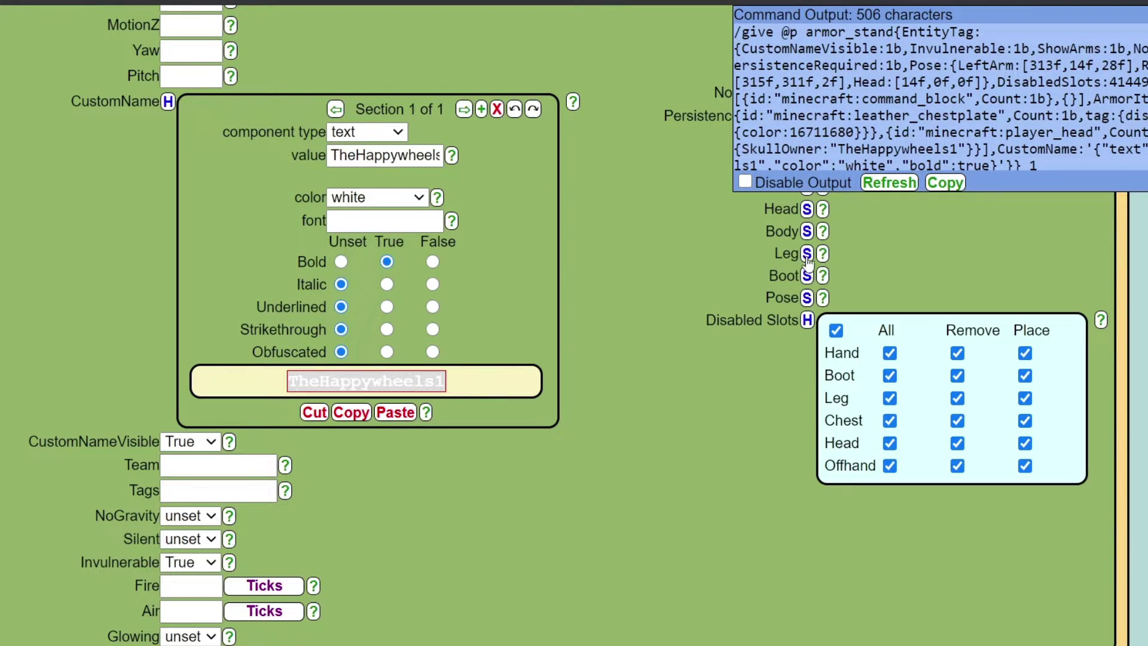
# Equip Leather Pants in the armor stand's Leg slot
pyautogui.click(808, 257)
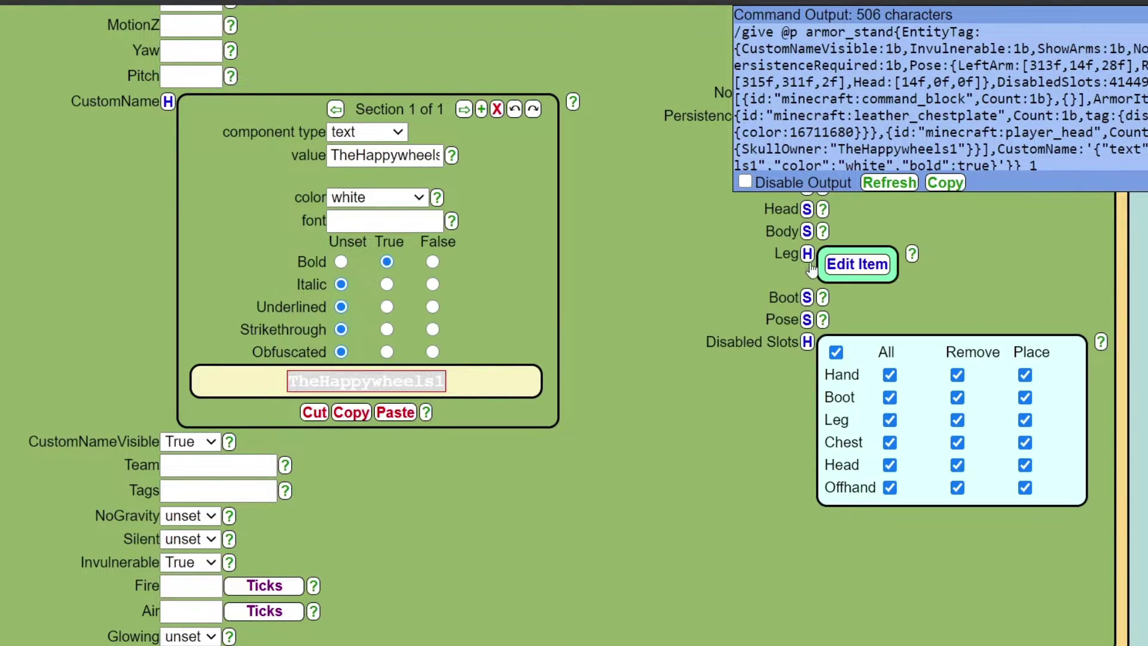
pyautogui.click(854, 267)
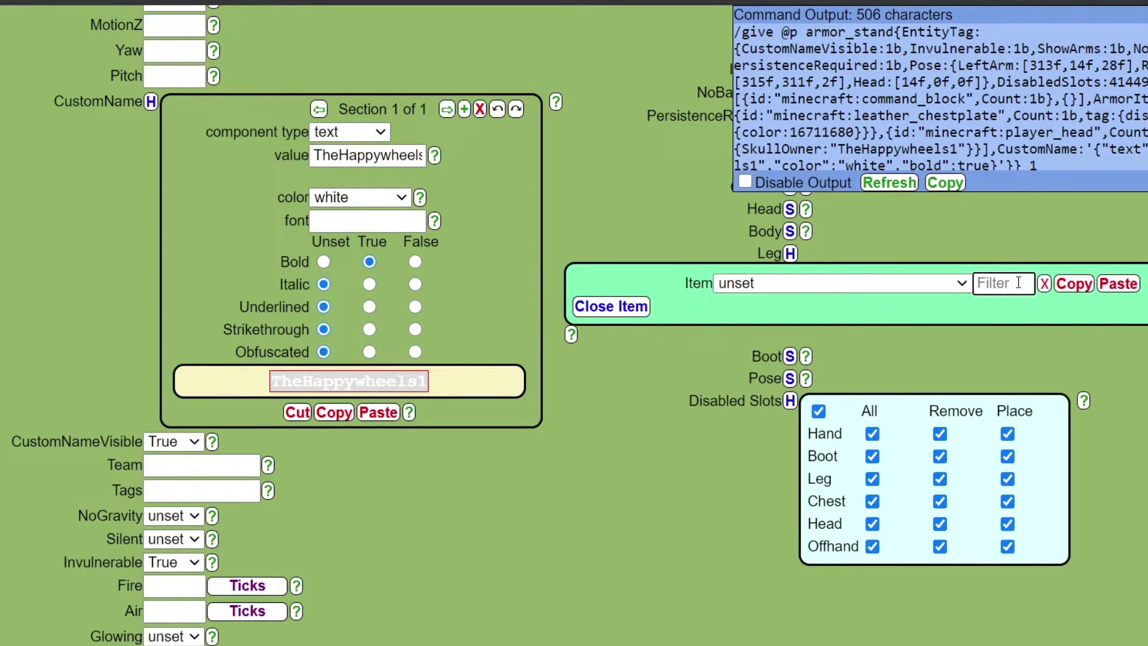
pyautogui.write('leather ')
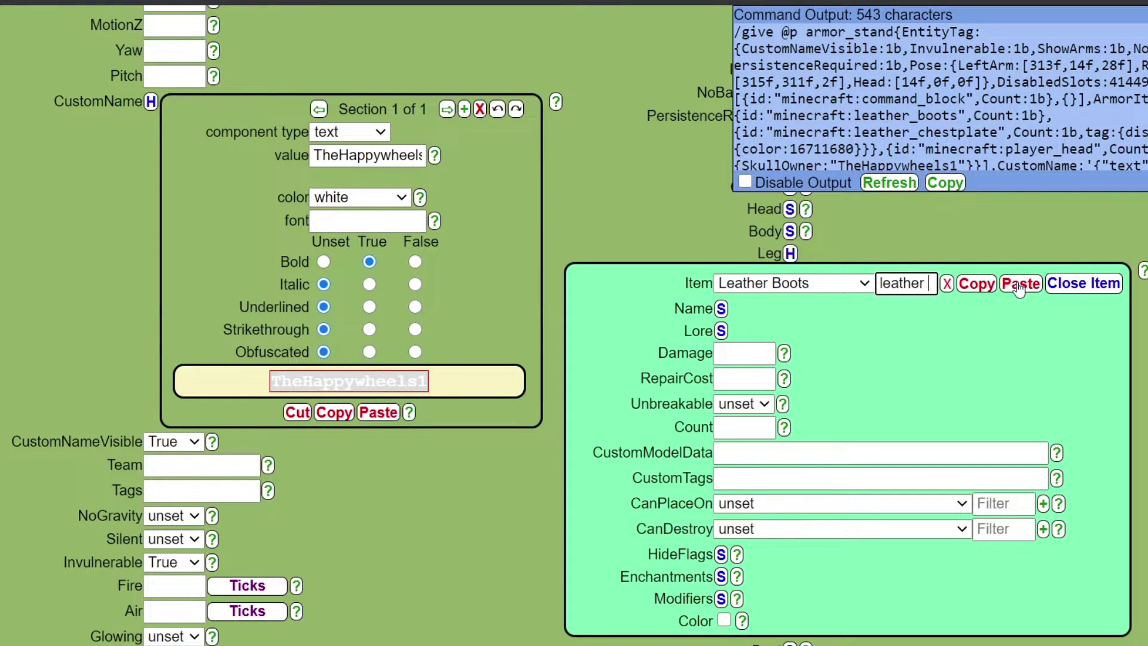
pyautogui.write('l')
pyautogui.press('BackSpace')
pyautogui.write('p')
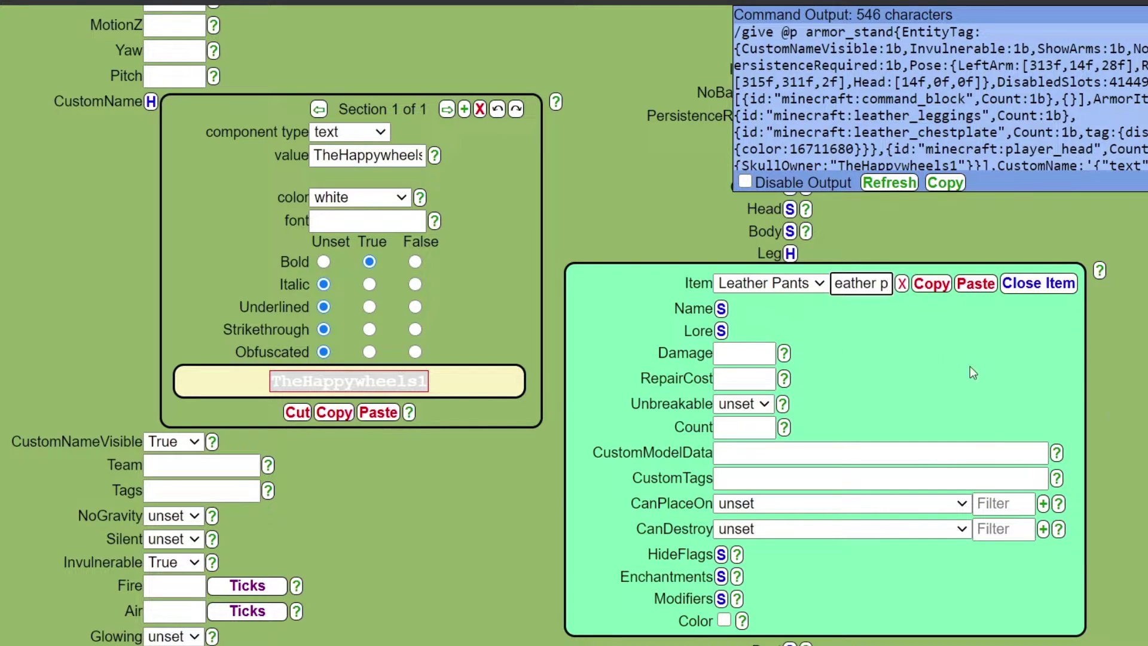
# Color the leather pants dark gray 333333 and collapse the Leg slot
pyautogui.click(724, 620)
pyautogui.click(790, 620)
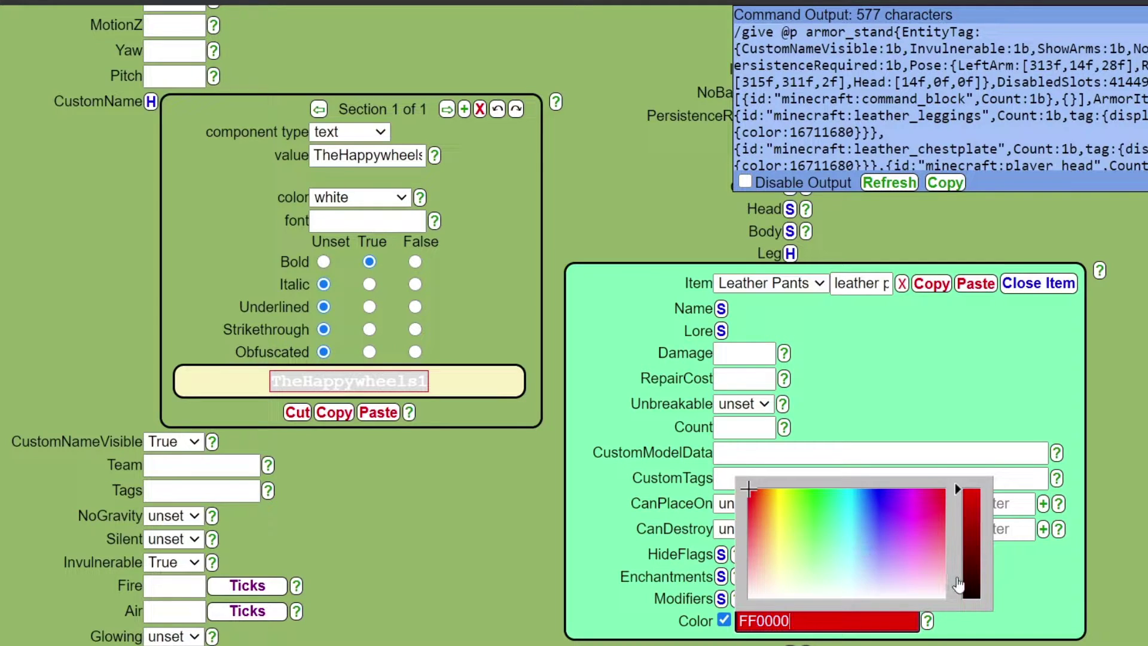
pyautogui.click(969, 589)
pyautogui.click(939, 598)
pyautogui.moveTo(971, 592); pyautogui.dragTo(974, 583)
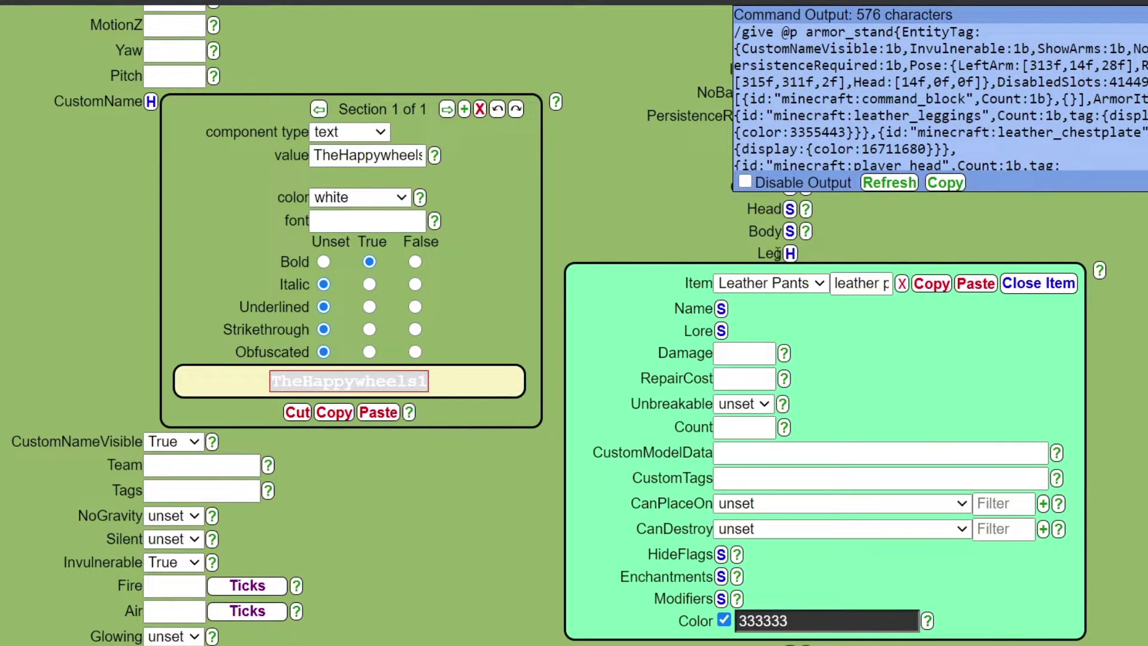
pyautogui.click(789, 254)
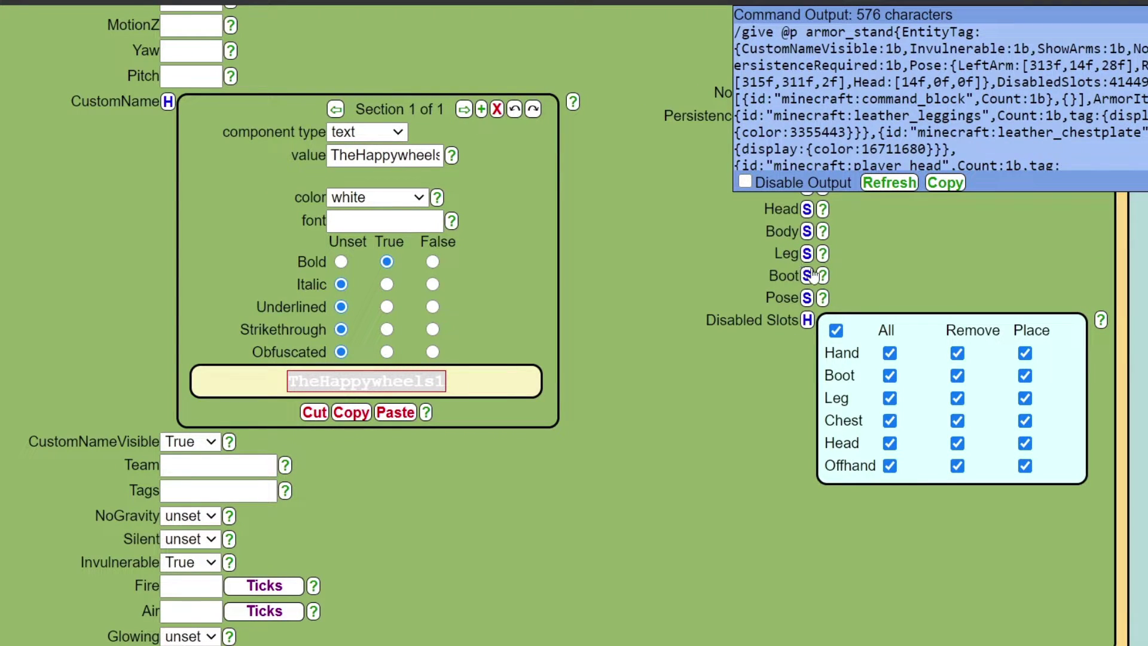
# Equip Leather Boots in the armor stand's Boot slot
pyautogui.click(808, 275)
pyautogui.click(863, 290)
pyautogui.click(998, 305)
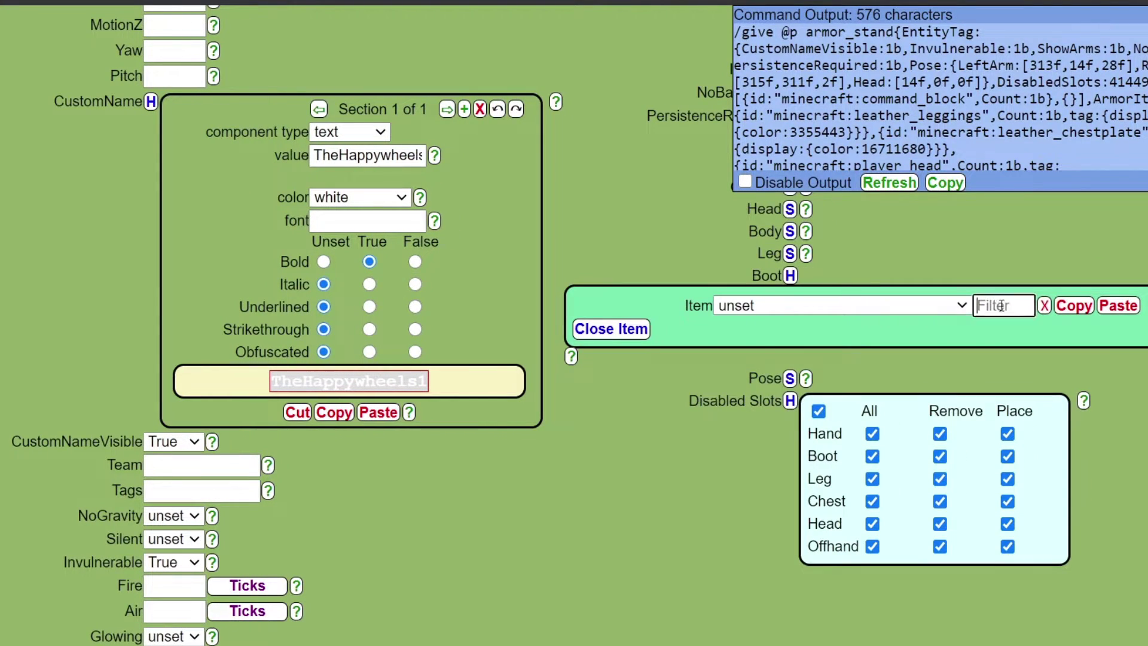
pyautogui.write('leather')
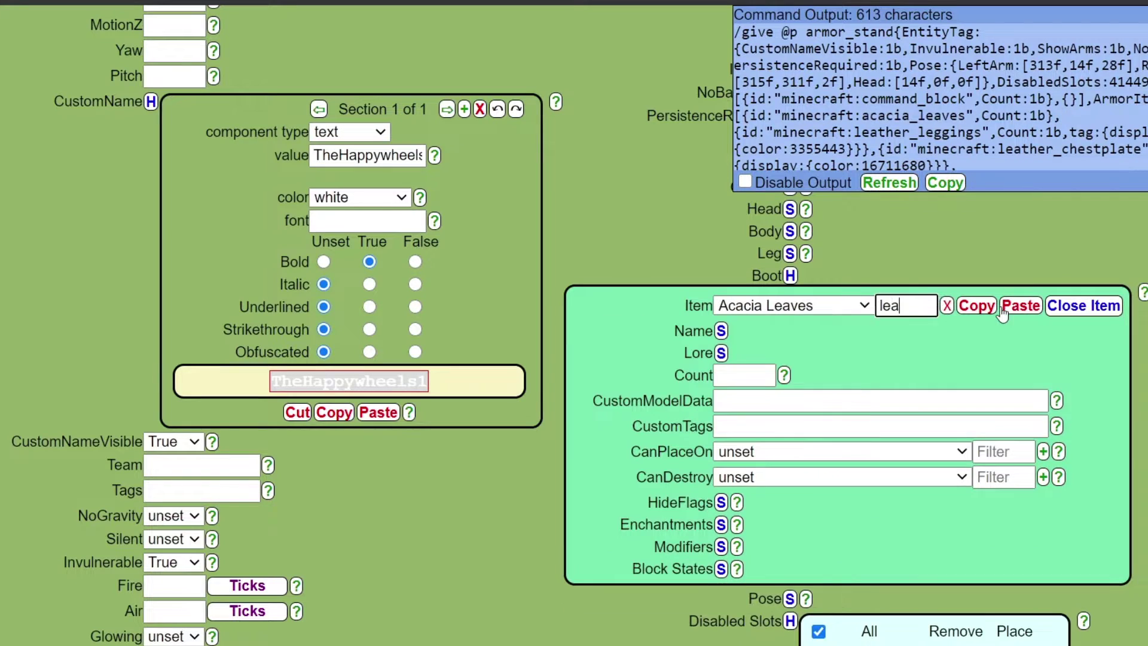
pyautogui.click(845, 334)
# Enable the leather boots' color and set it to the blue 0055FF
pyautogui.scroll(-1, 845, 334)
pyautogui.click(723, 571)
pyautogui.click(826, 568)
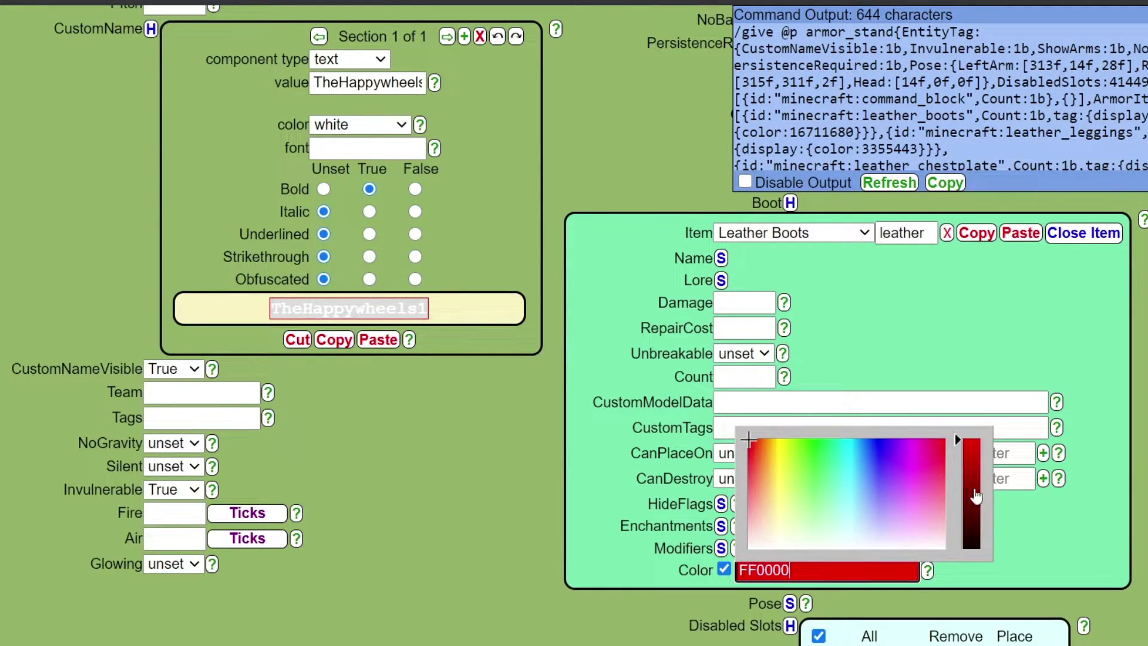
pyautogui.moveTo(890, 493); pyautogui.dragTo(891, 394)
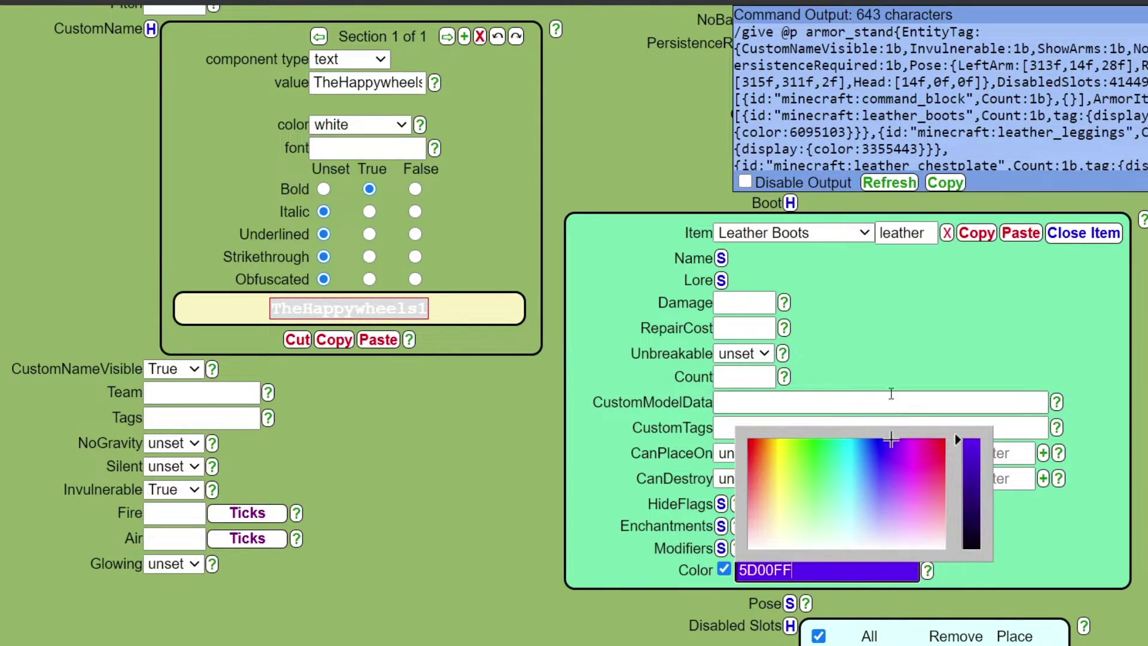
pyautogui.moveTo(872, 450); pyautogui.dragTo(868, 434)
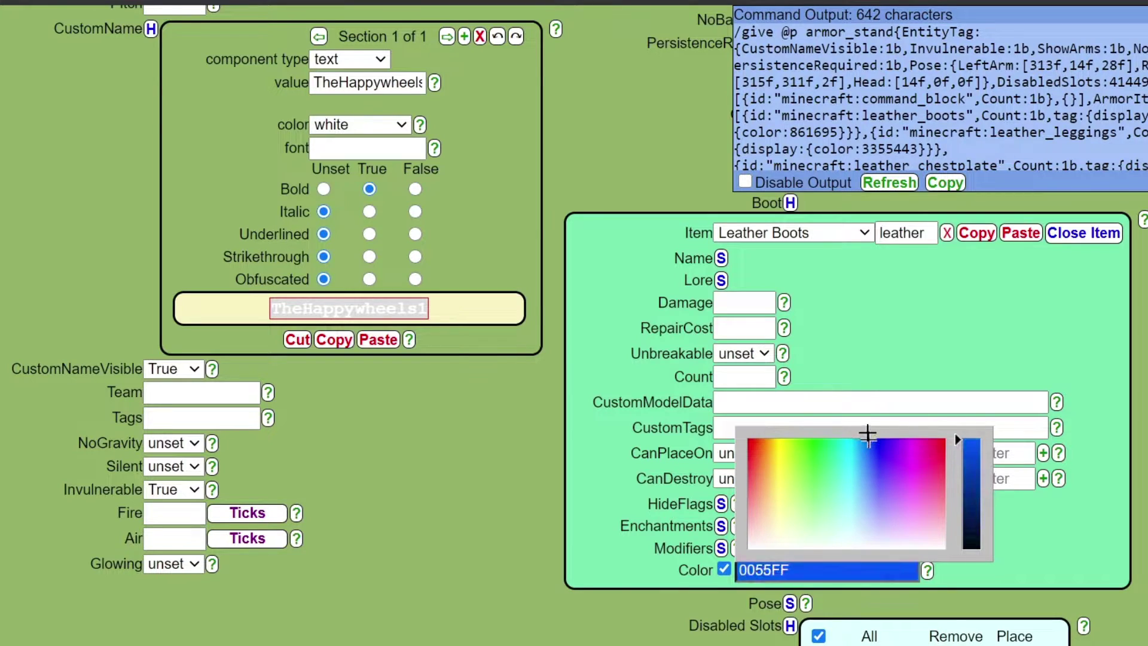
# Confirm the leather boots' color, collapse the Boot slot and glance at the armor stand's Pose settings
pyautogui.click(1053, 540)
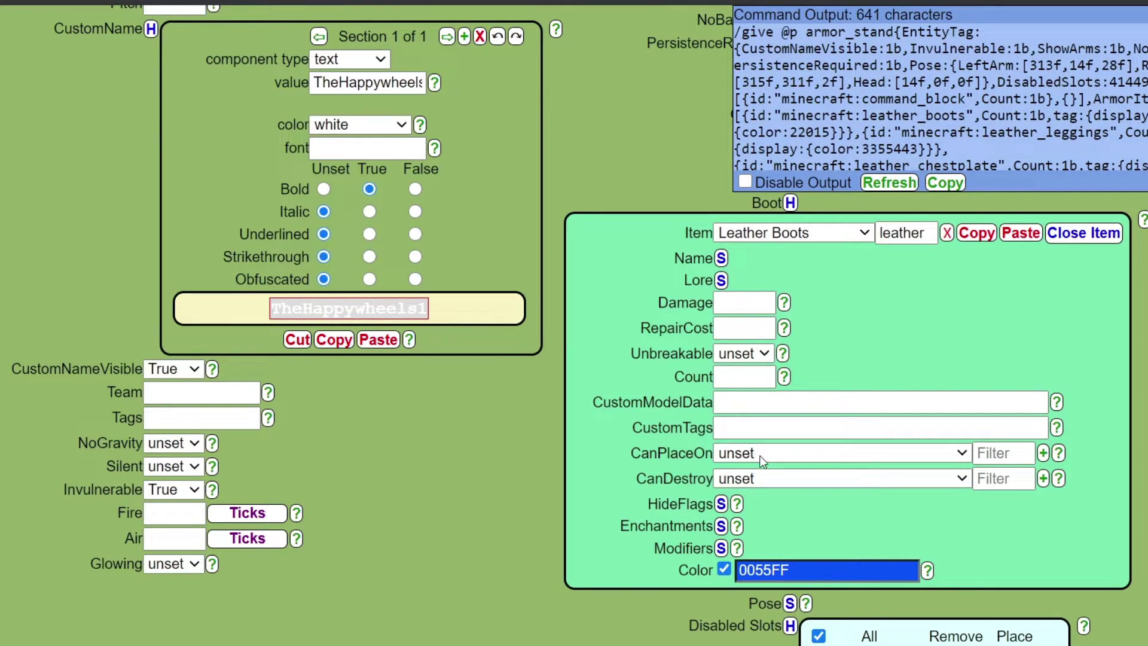
pyautogui.click(789, 204)
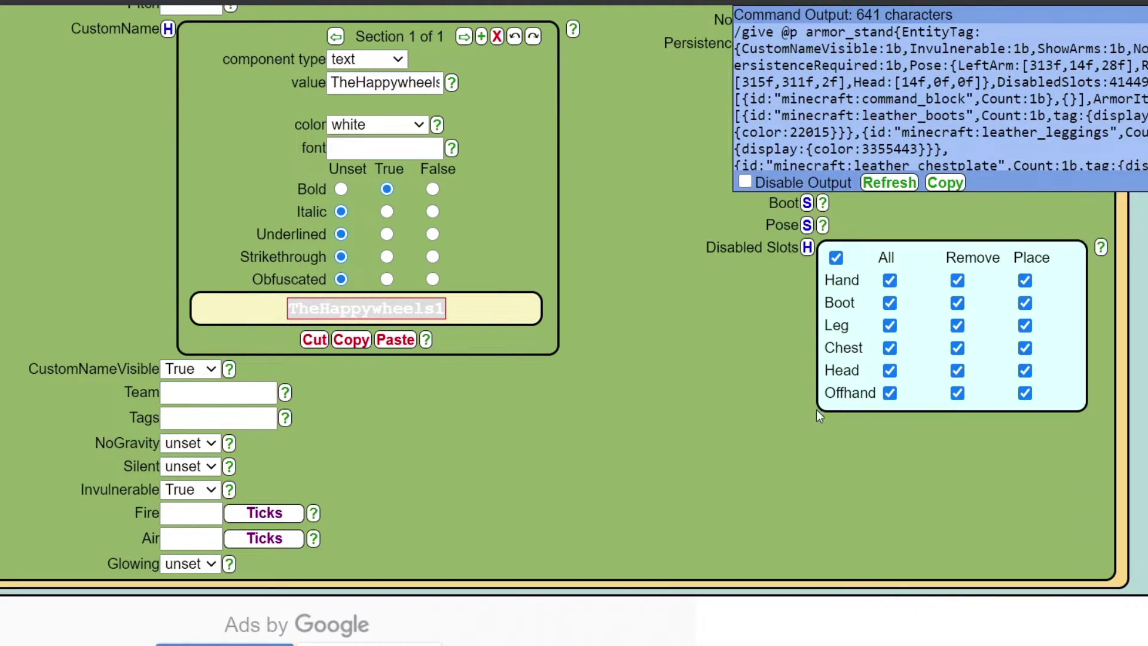
pyautogui.click(807, 225)
pyautogui.click(806, 225)
pyautogui.scroll(10, 595, 441)
pyautogui.scroll(-5, 589, 441)
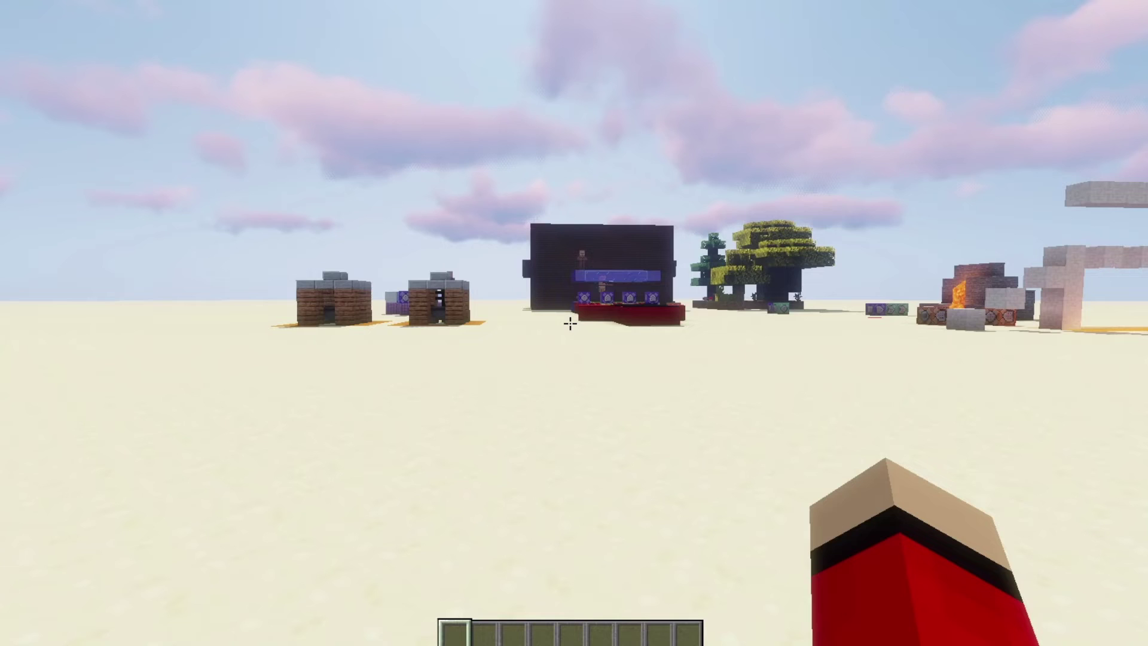
# Switch to Minecraft and give the player a command block with the /give command
pyautogui.press('w')
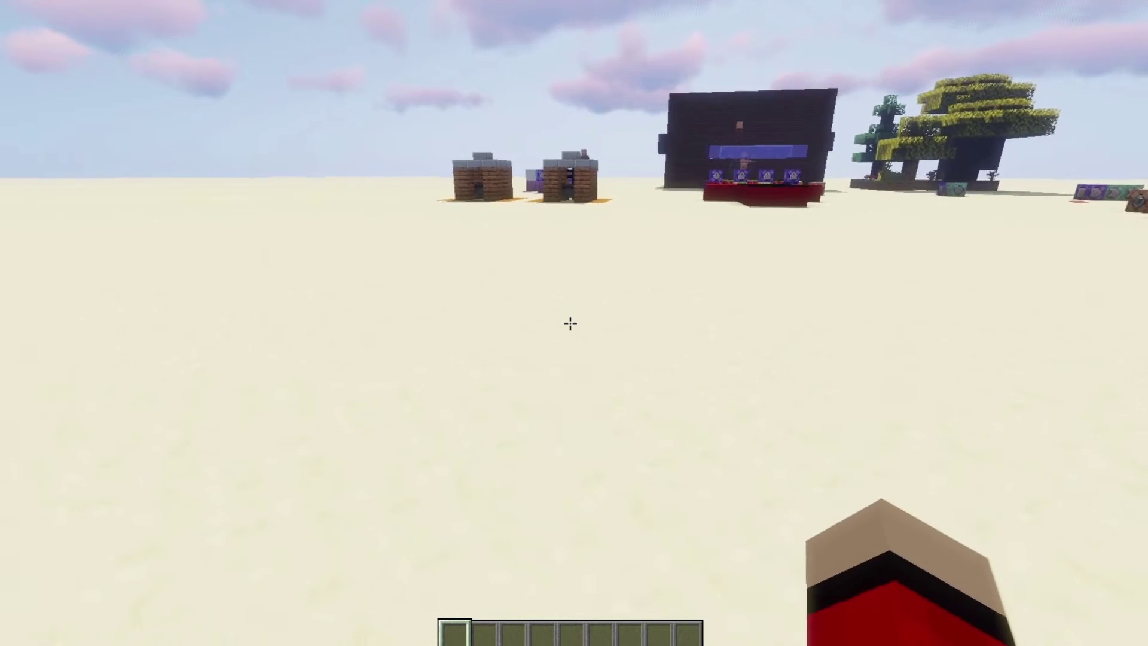
pyautogui.press('/')
pyautogui.write('give TheHappywheels1')
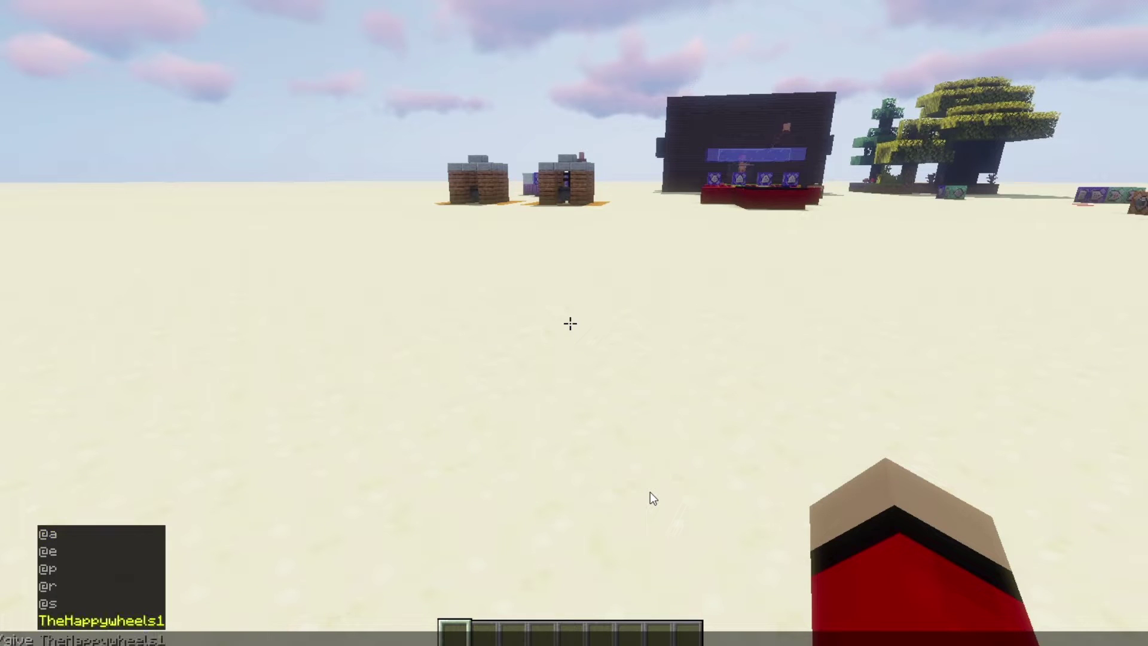
pyautogui.write(' comm')
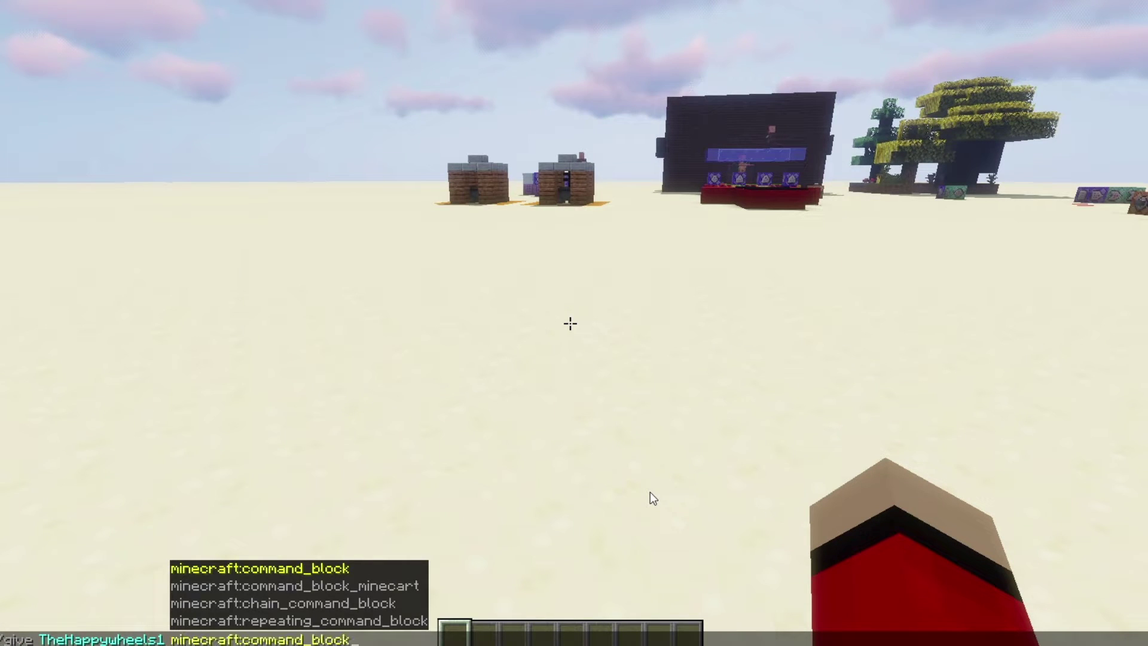
pyautogui.press('Return')
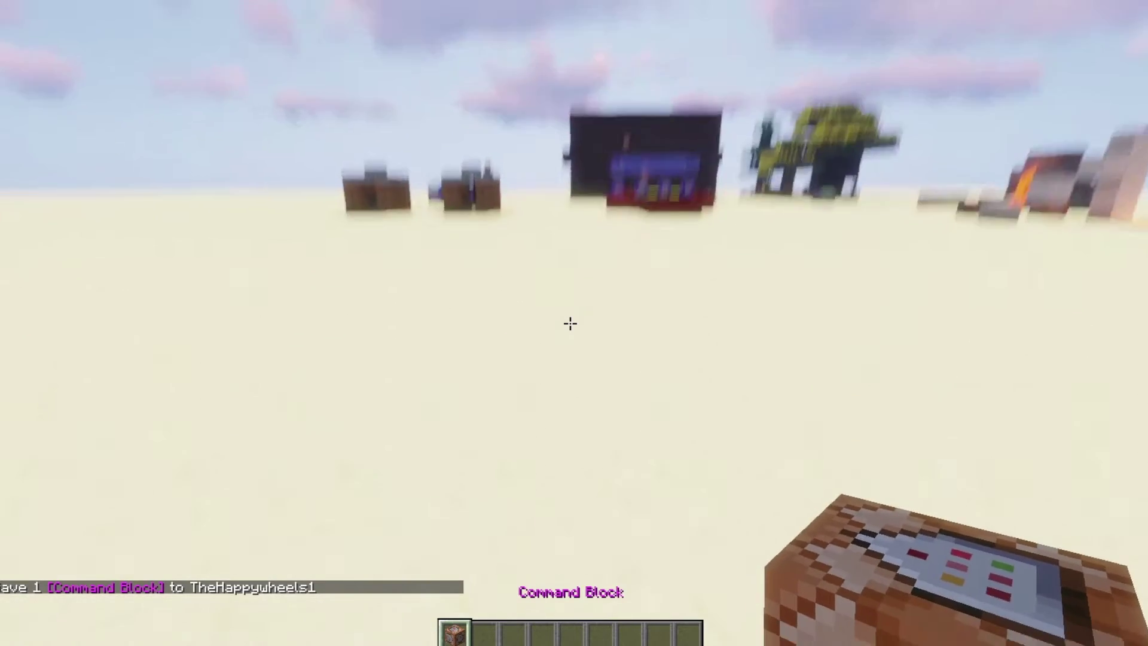
# Place the command block, paste the generated armor stand command into it and run it without needing redstone
pyautogui.rightClick(570, 324)
pyautogui.rightClick(571, 323)
pyautogui.hotkey('ctrl', 'v')
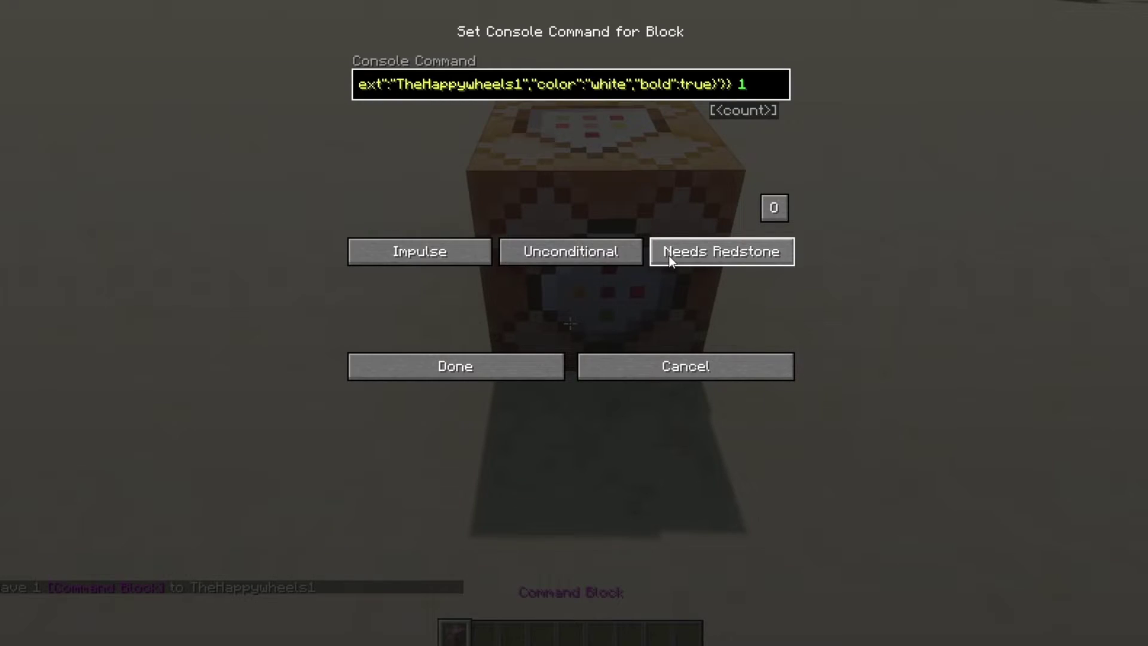
pyautogui.click(688, 251)
pyautogui.click(538, 366)
# Place several of the custom armor stands in a row on the sand
pyautogui.scroll(-1, 571, 323)
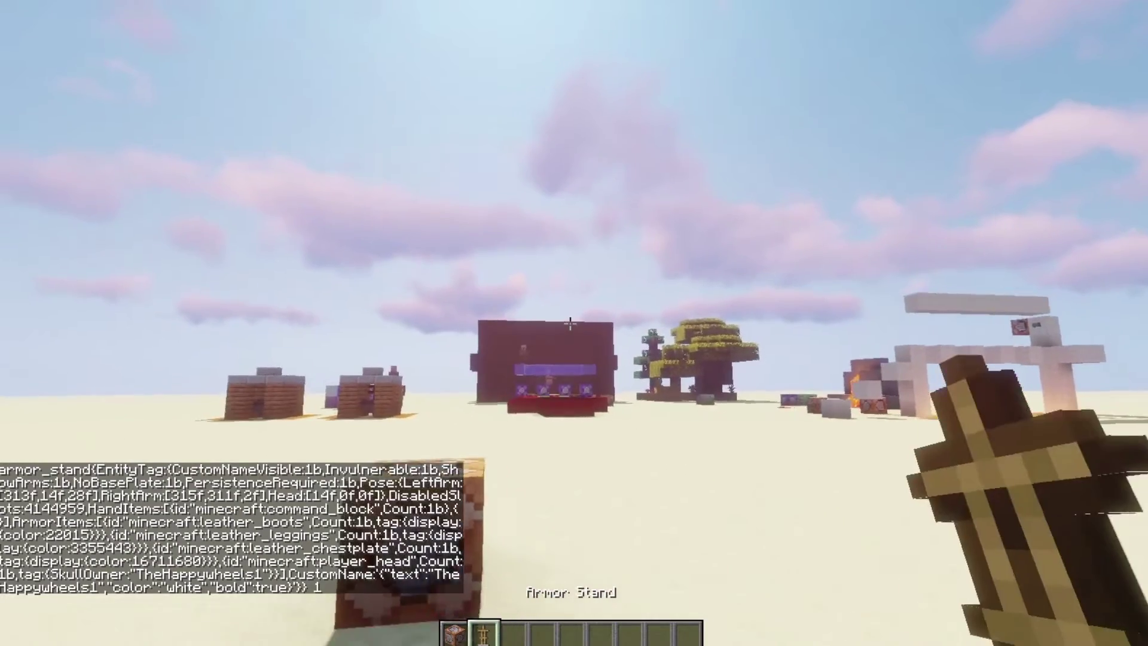
pyautogui.rightClick(570, 324)
pyautogui.rightClick(570, 323)
pyautogui.rightClick(570, 324)
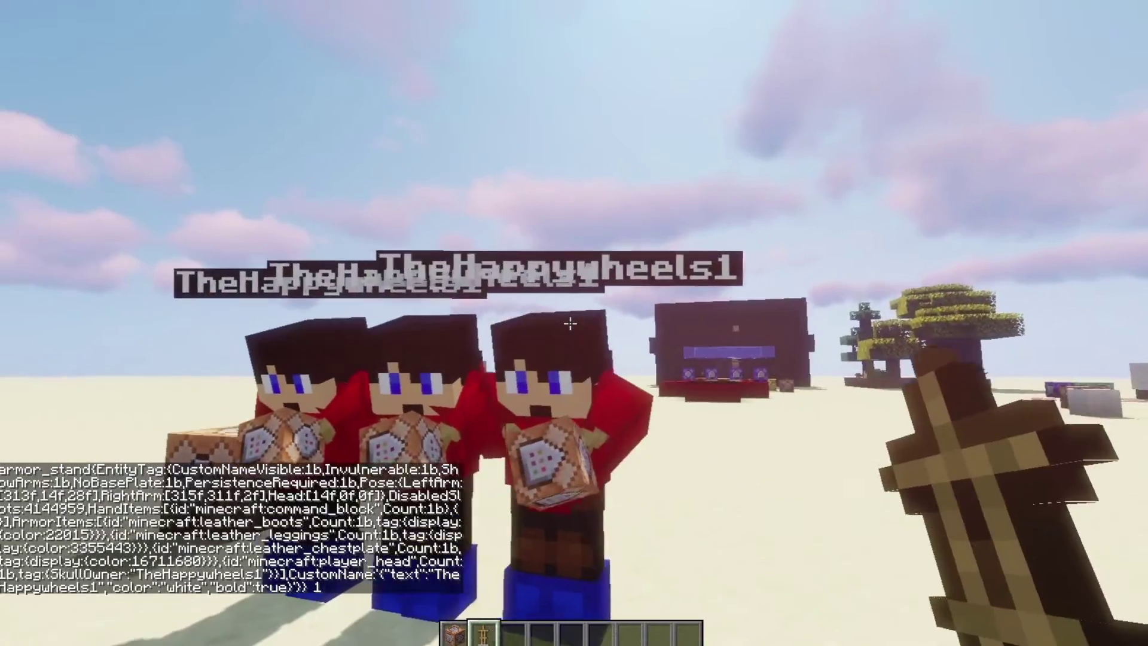
pyautogui.rightClick(570, 323)
pyautogui.rightClick(571, 324)
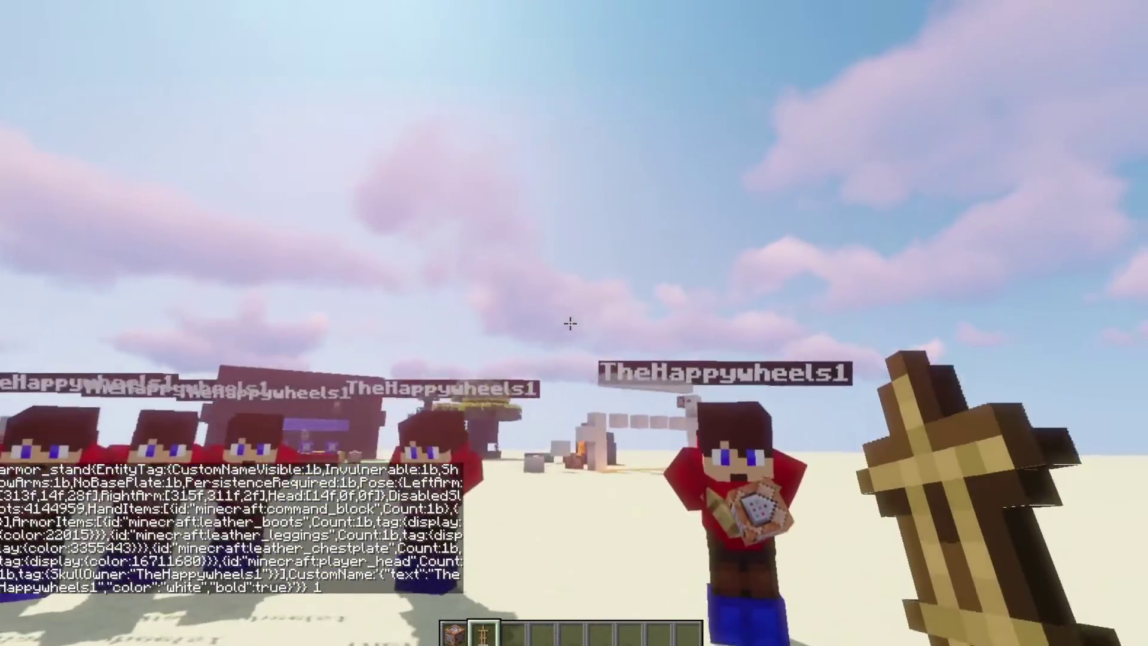
# Inspect the placed armor stand's armor and boots up close, and drop the held armor stand item
pyautogui.press('w')
pyautogui.press('s')
pyautogui.press('w')
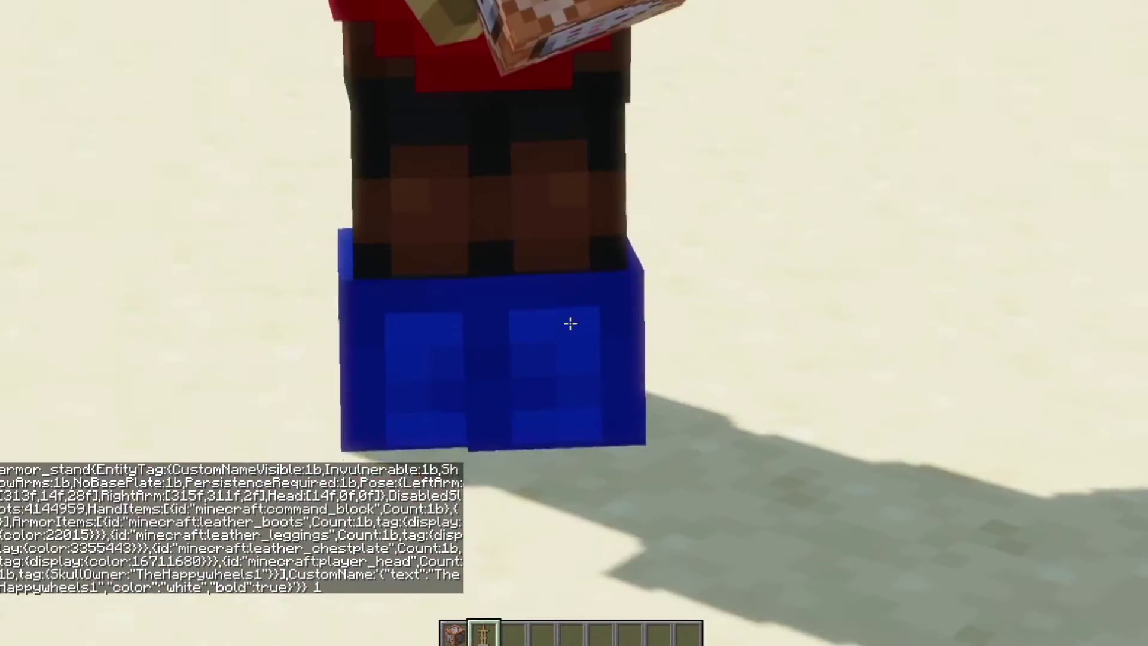
pyautogui.press('s')
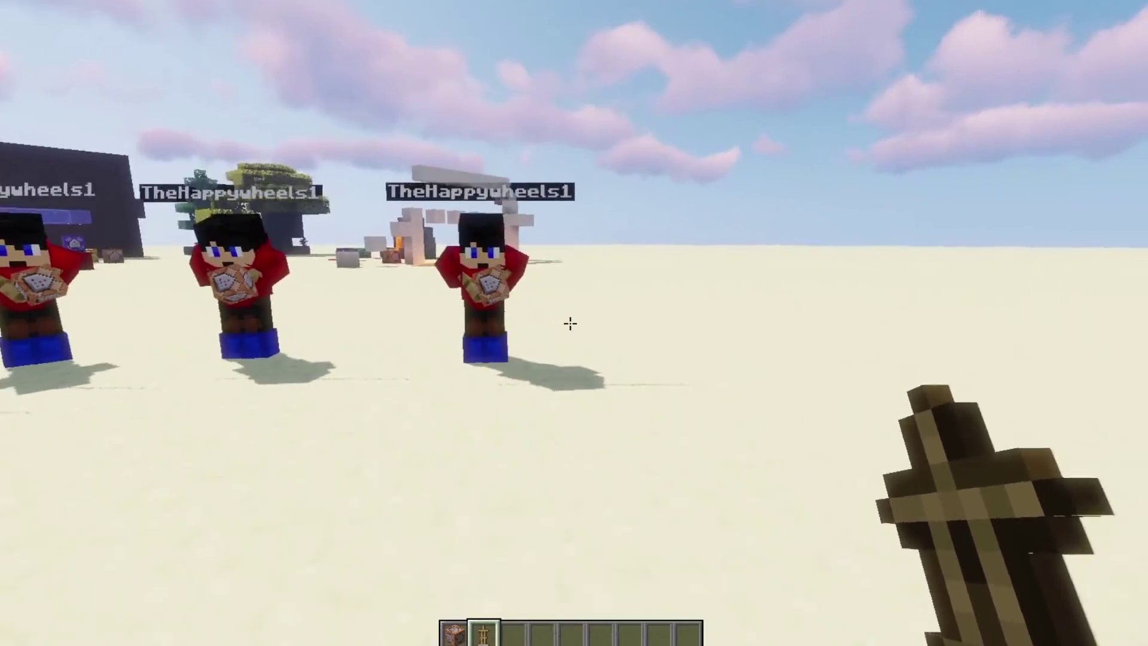
pyautogui.rightClick(570, 324)
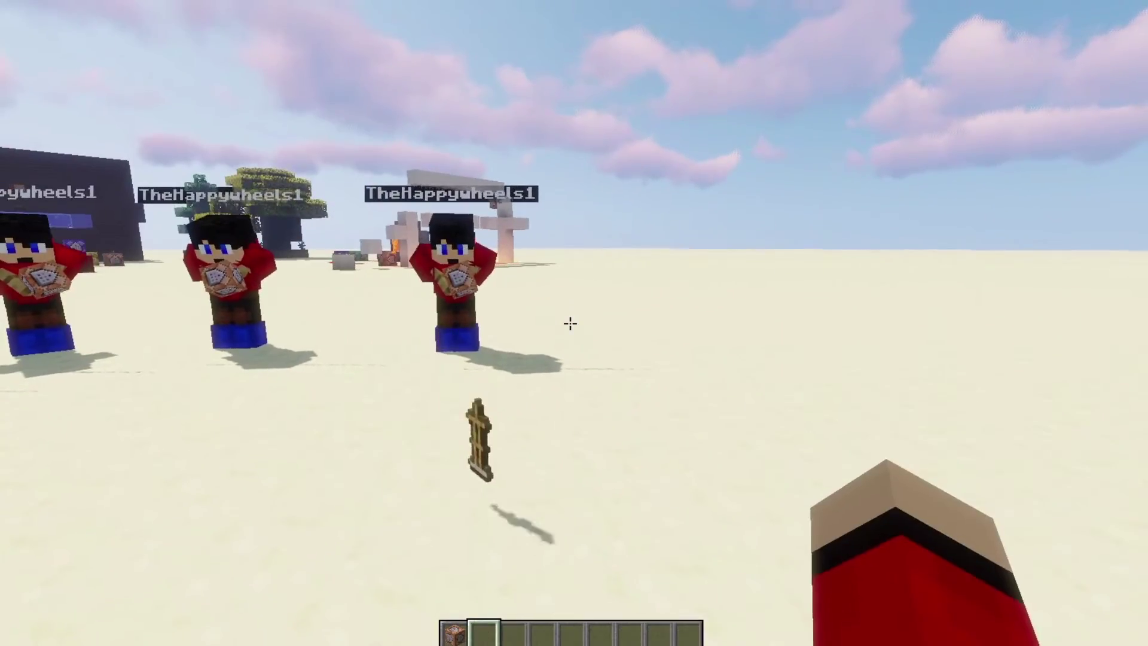
# Load the saved hotbar with the Map Maker Armor Stand, try it out and clear the whole inventory
pyautogui.press('1')
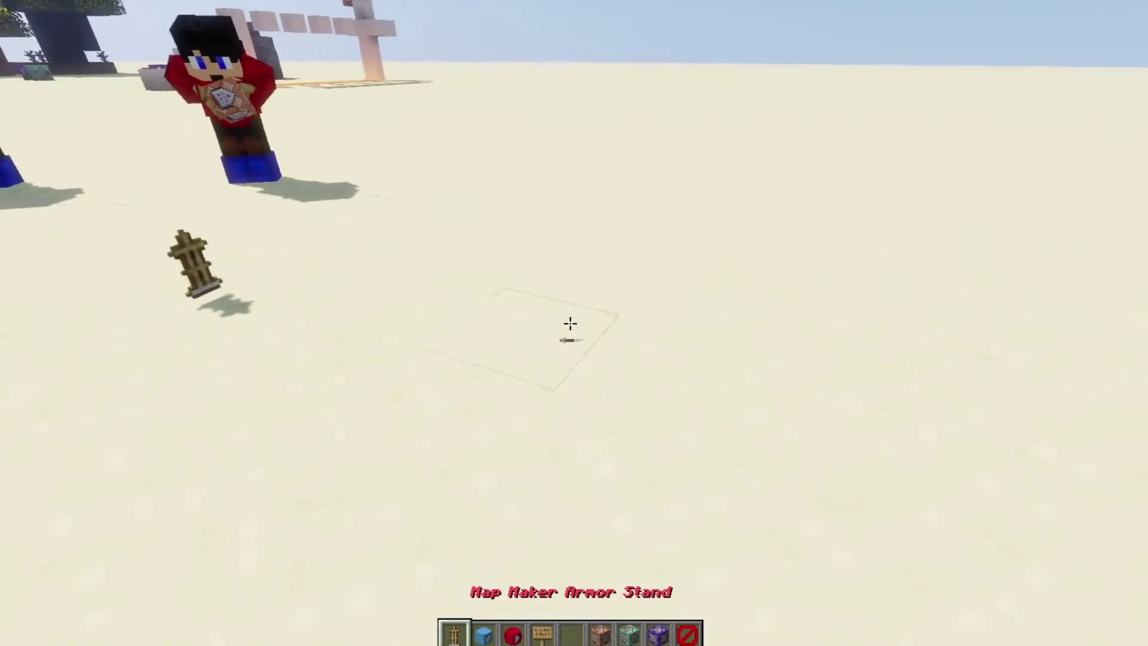
pyautogui.press('w')
pyautogui.press('s')
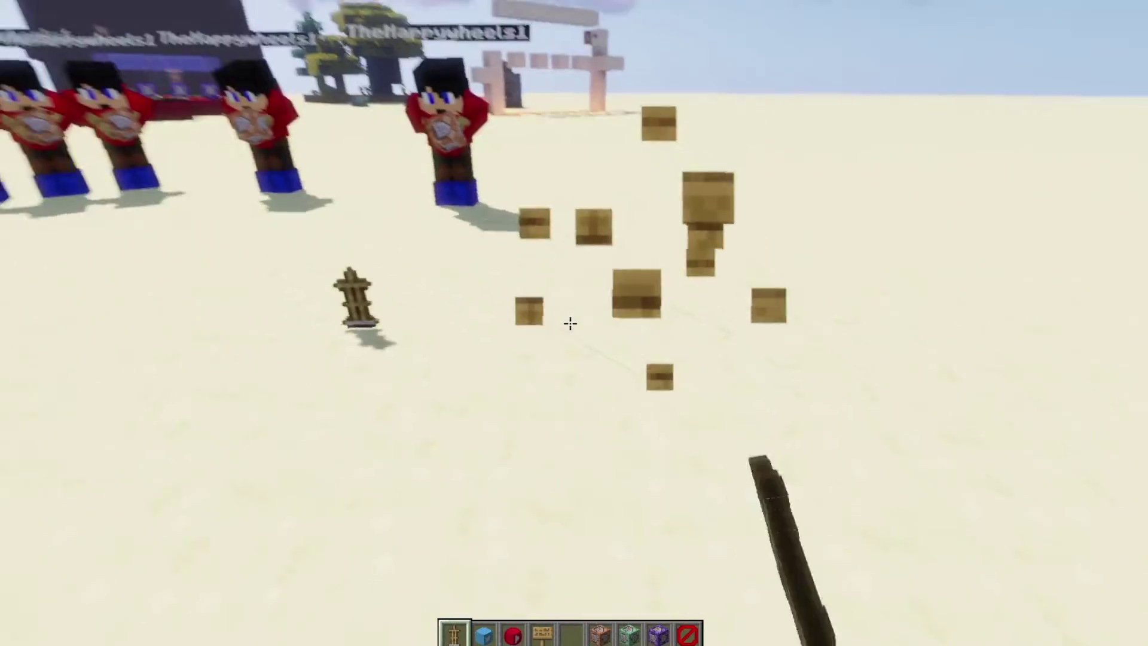
pyautogui.press('e')
pyautogui.keyDown('shift'); pyautogui.click(685, 398); pyautogui.keyUp('shift')
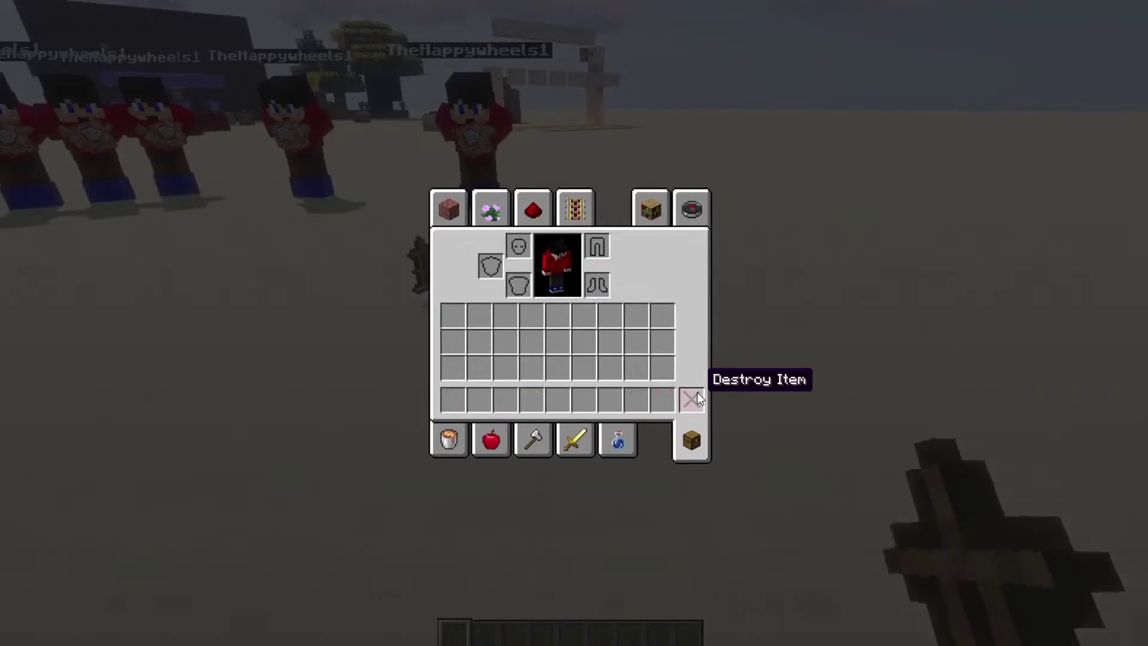
pyautogui.press('e')
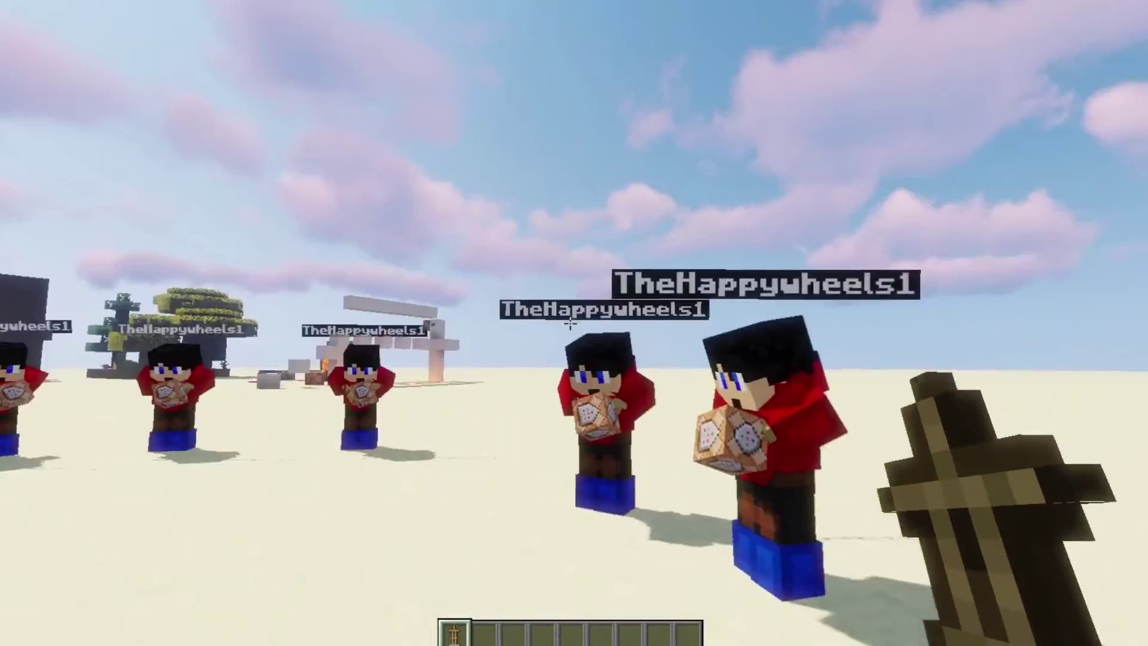
# Look through the Saved Hotbars in the creative inventory
pyautogui.press('e')
pyautogui.click(650, 209)
pyautogui.click(446, 275)
pyautogui.press('e')
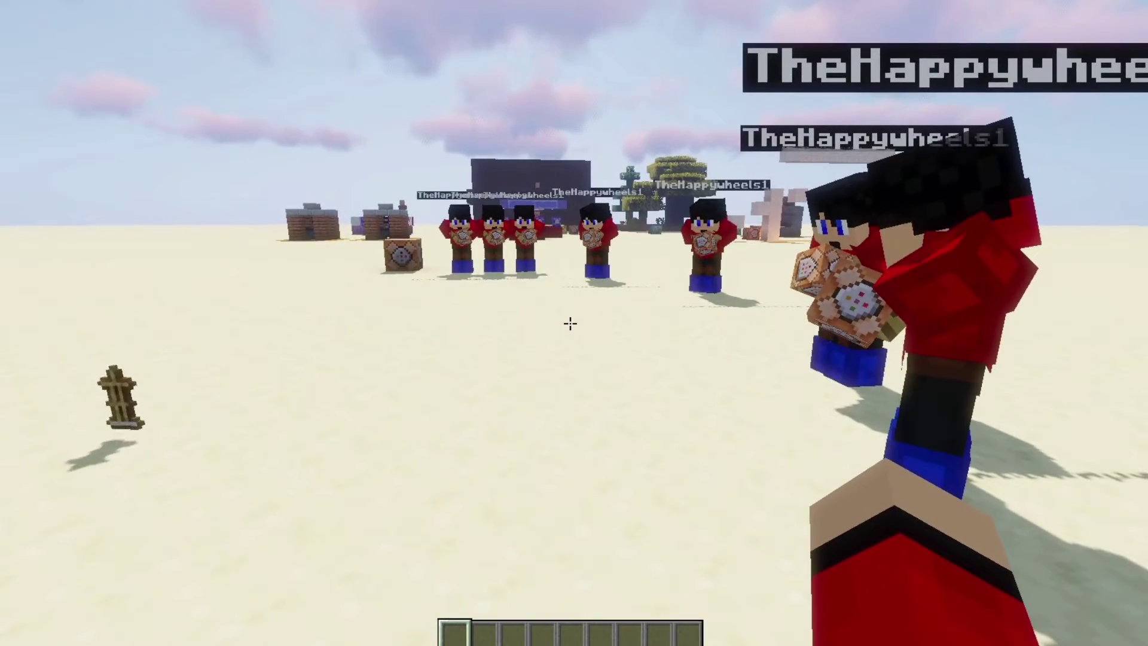
# Load saved hotbar 1, check the Map Maker Armor Stand's item details and empty the inventory again
pyautogui.hotkey('c', '1')
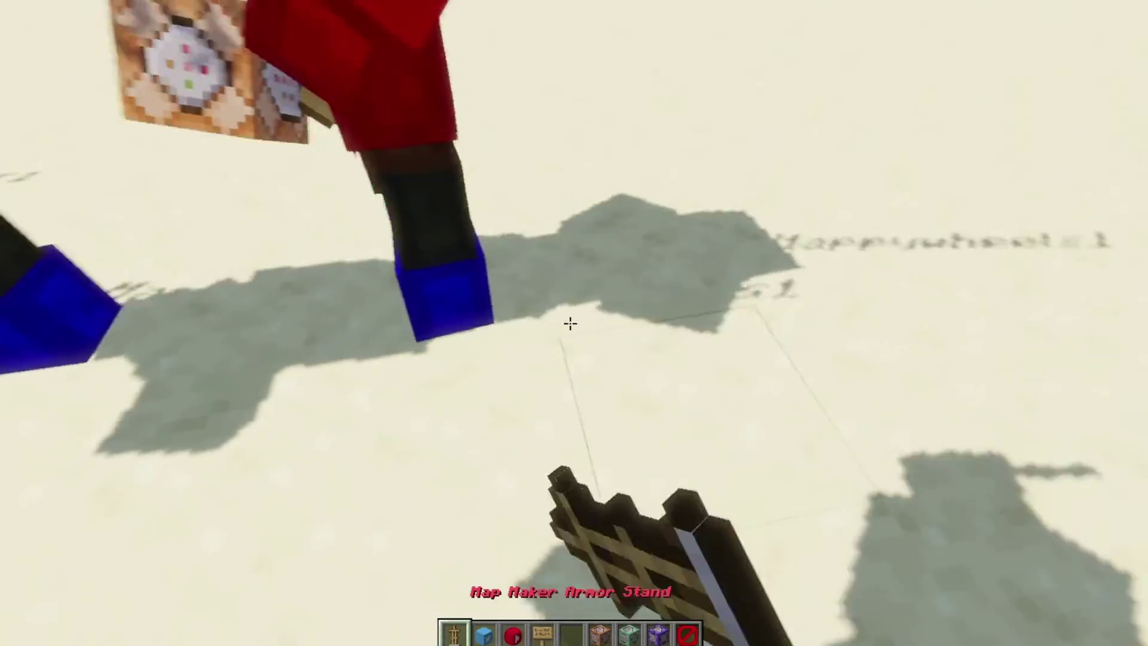
pyautogui.press('e')
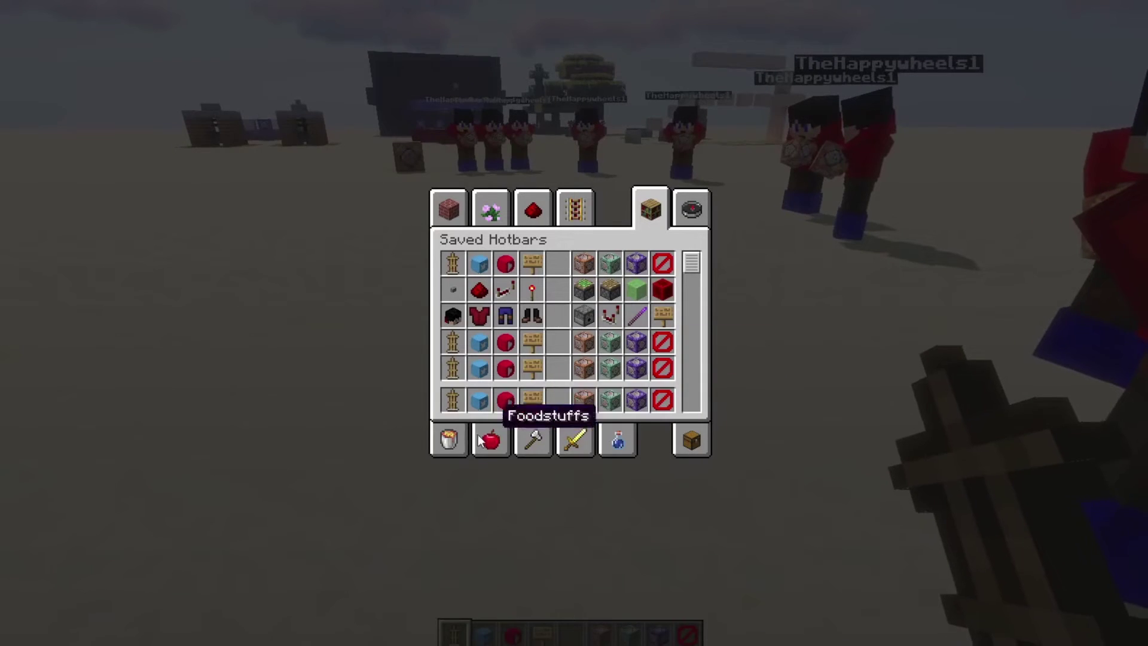
pyautogui.click(447, 397)
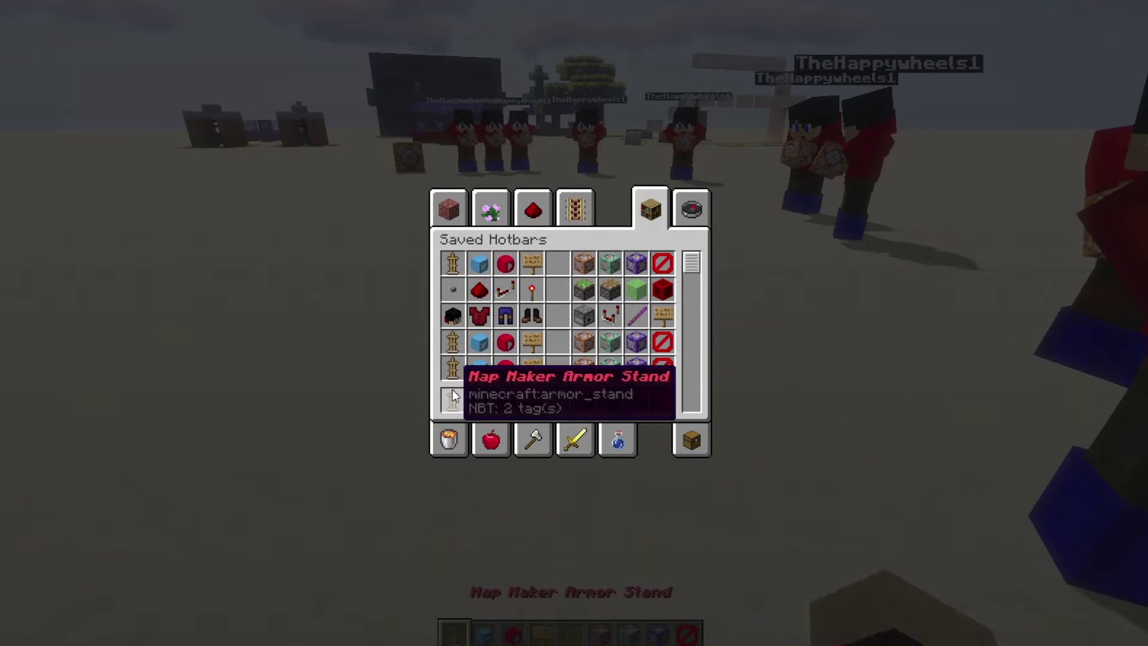
pyautogui.click(693, 440)
pyautogui.keyDown('shift'); pyautogui.click(695, 393); pyautogui.keyUp('shift')
pyautogui.press('e')
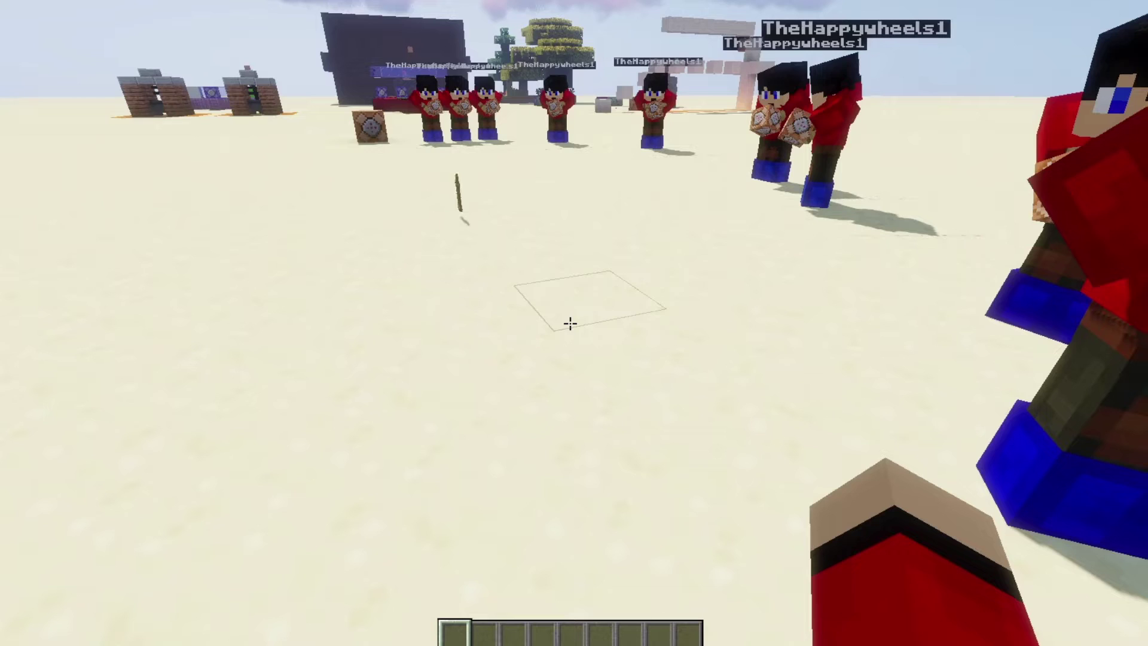
# Switch back to MCStacker and expand the Name settings of the Armor Stand item being given
pyautogui.hotkey('alt', 'Tab')
pyautogui.scroll(10, 432, 335)
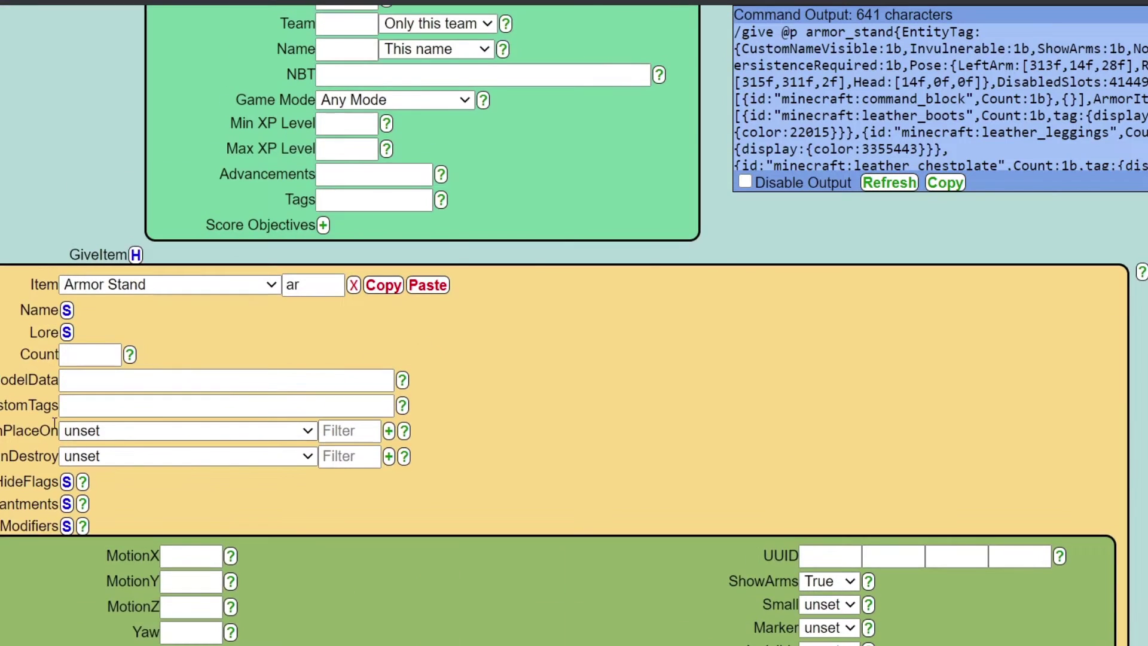
pyautogui.scroll(6, 150, 412)
pyautogui.scroll(-3, 359, 377)
pyautogui.scroll(2, 460, 371)
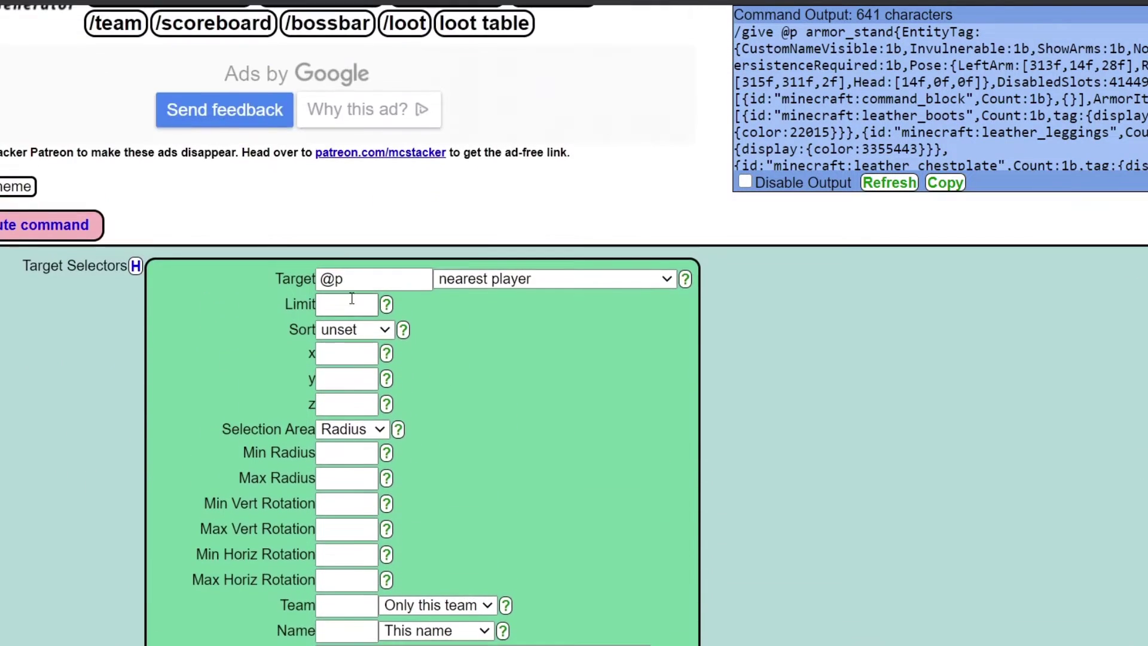
pyautogui.scroll(-9, 478, 397)
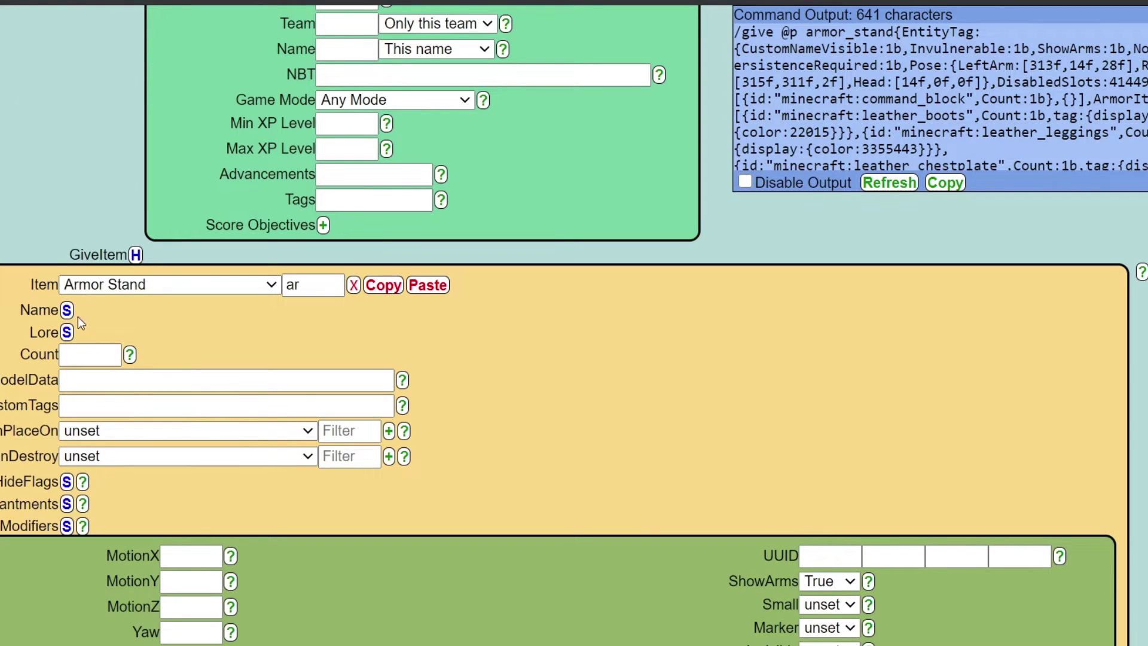
pyautogui.click(67, 310)
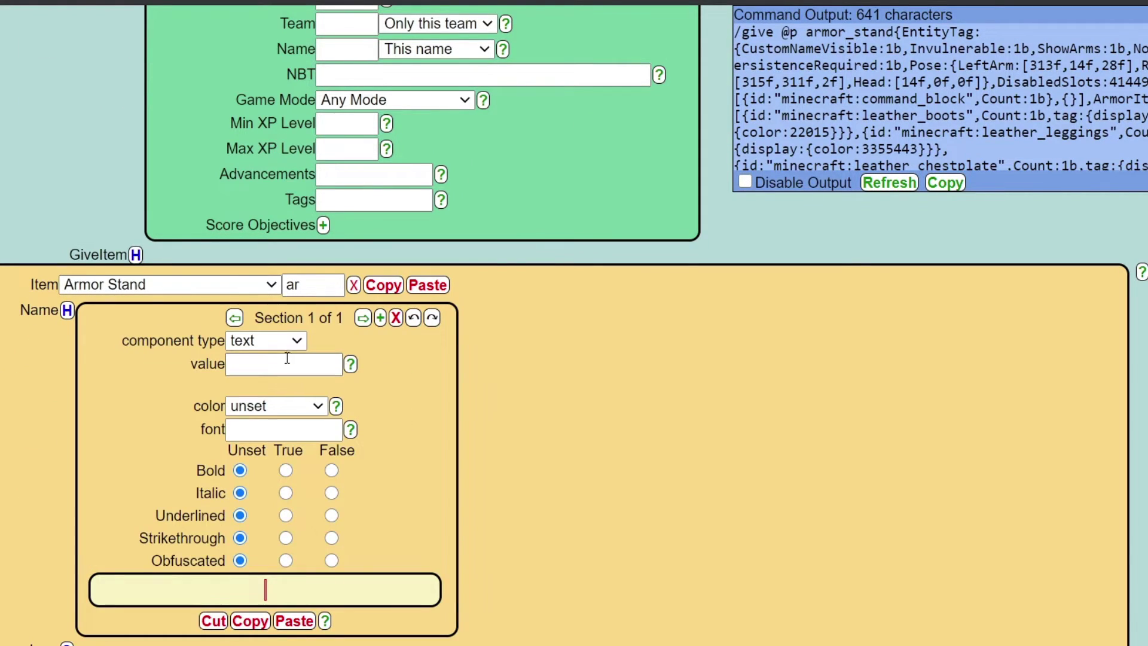